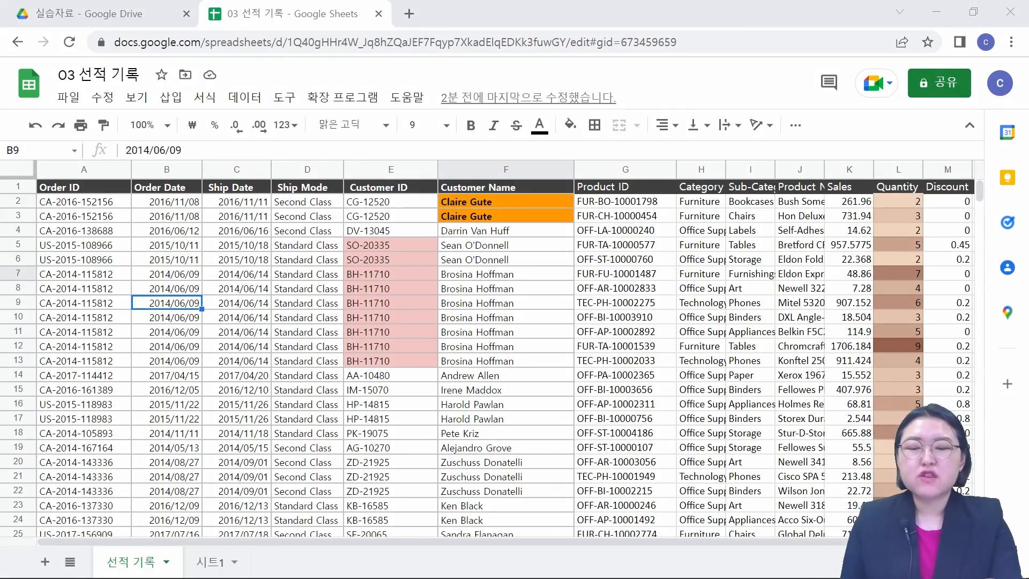
pyautogui.moveTo(490, 265)
pyautogui.mouseDown()
pyautogui.moveTo(363, 426)
pyautogui.moveTo(535, 390)
pyautogui.moveTo(498, 264)
pyautogui.mouseUp()
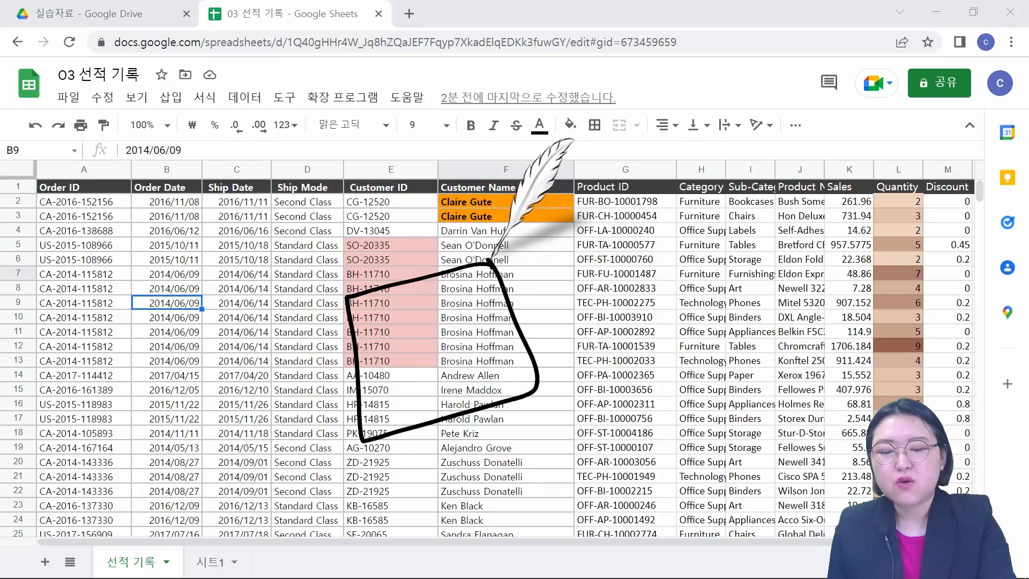
pyautogui.moveTo(377, 331)
pyautogui.mouseDown()
pyautogui.moveTo(394, 385)
pyautogui.moveTo(453, 321)
pyautogui.moveTo(485, 375)
pyautogui.moveTo(517, 353)
pyautogui.mouseUp()
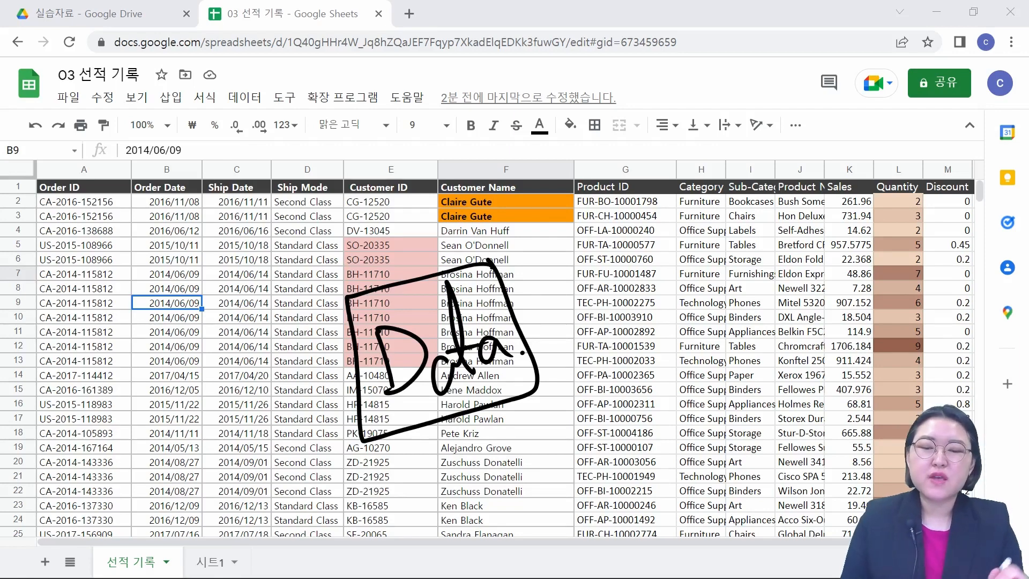
pyautogui.moveTo(589, 215)
pyautogui.mouseDown()
pyautogui.moveTo(616, 282)
pyautogui.moveTo(583, 189)
pyautogui.mouseUp()
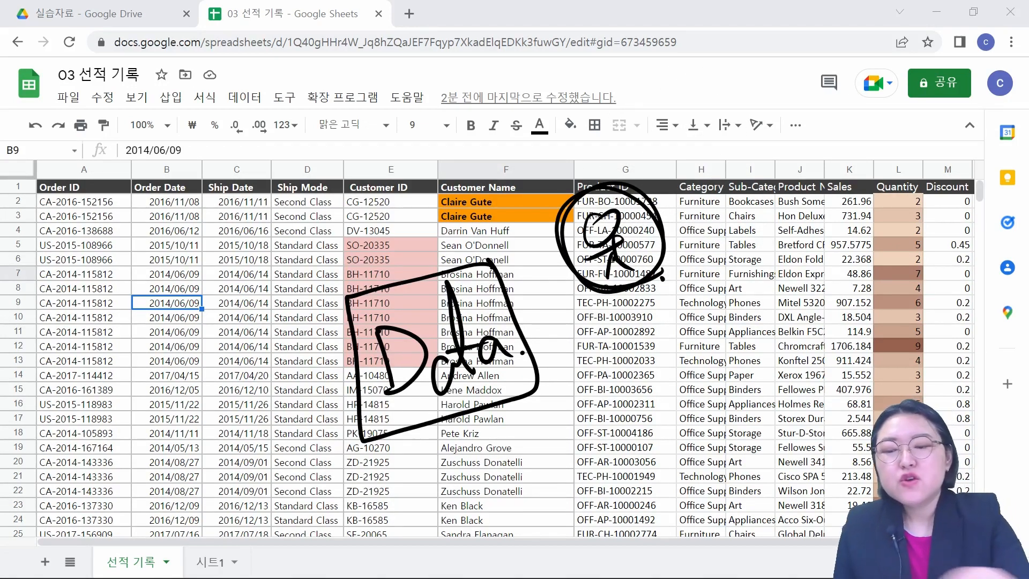
pyautogui.moveTo(334, 194)
pyautogui.mouseDown()
pyautogui.moveTo(275, 199)
pyautogui.moveTo(339, 180)
pyautogui.mouseUp()
pyautogui.moveTo(684, 214)
pyautogui.mouseDown()
pyautogui.moveTo(691, 241)
pyautogui.moveTo(810, 230)
pyautogui.moveTo(828, 187)
pyautogui.moveTo(836, 218)
pyautogui.mouseUp()
pyautogui.click(838, 220)
pyautogui.moveTo(843, 157); pyautogui.dragTo(869, 221)
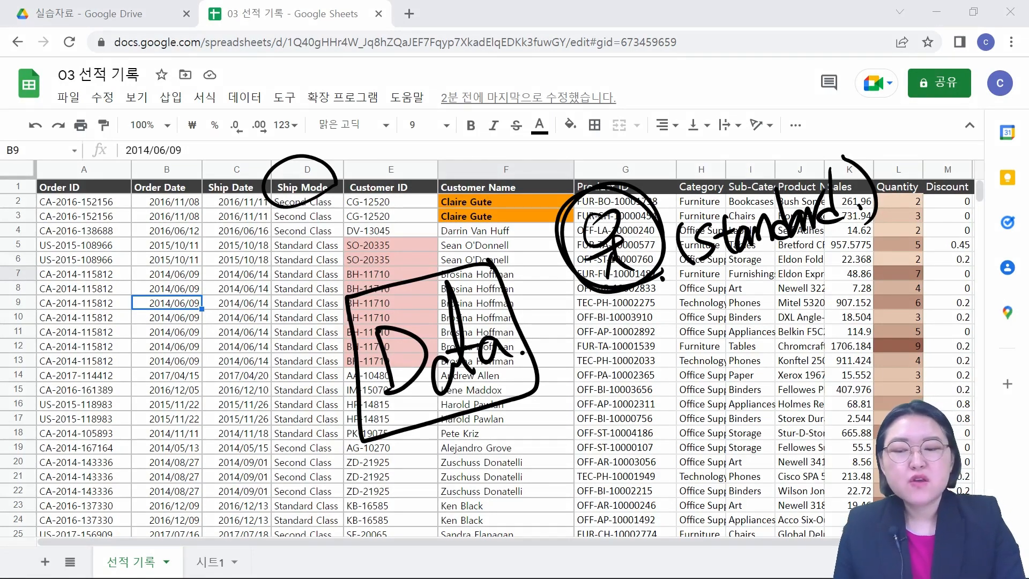
pyautogui.moveTo(271, 236); pyautogui.dragTo(336, 239)
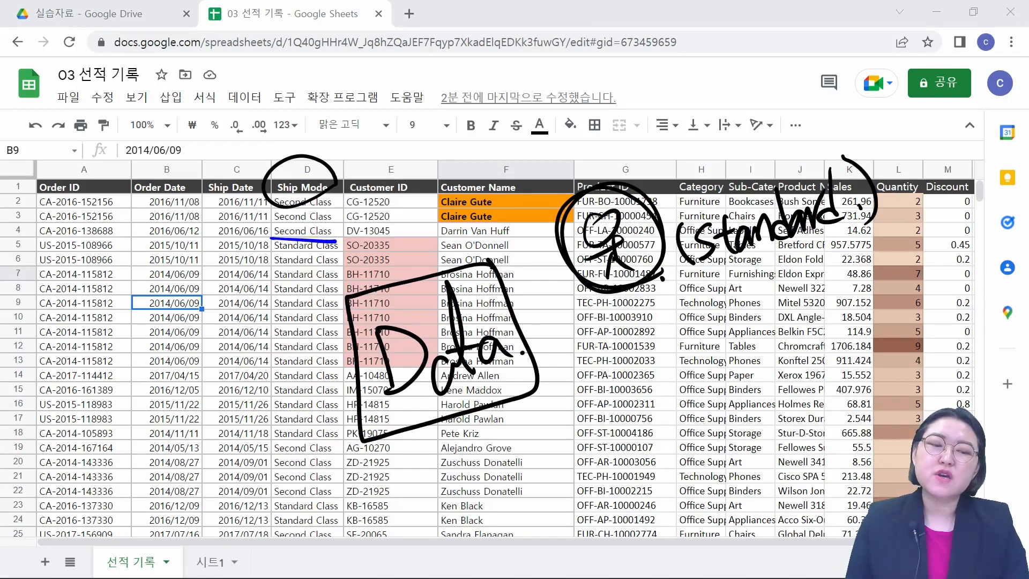
pyautogui.moveTo(487, 318); pyautogui.dragTo(566, 261)
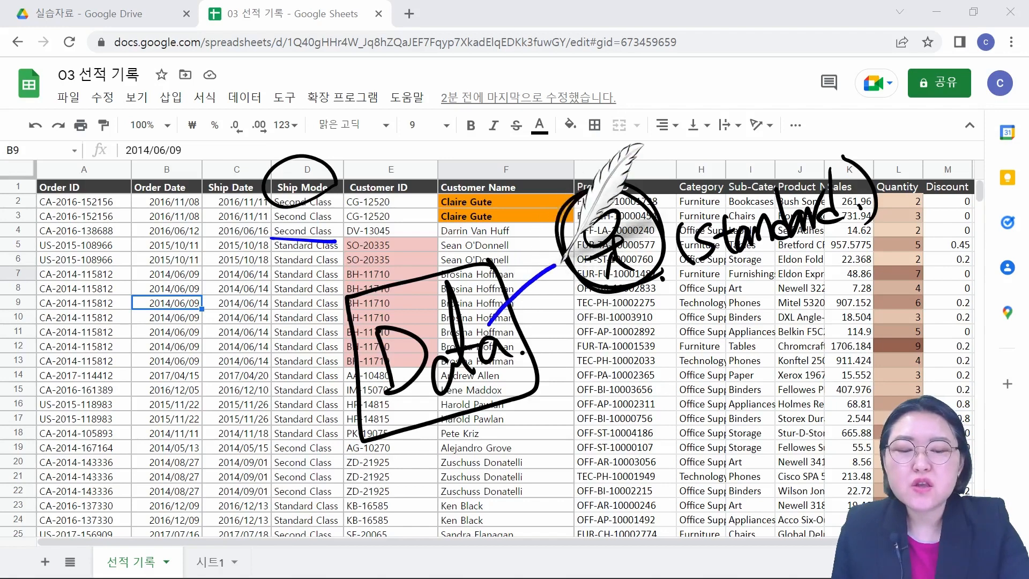
pyautogui.moveTo(510, 228); pyautogui.dragTo(537, 343)
pyautogui.moveTo(518, 221); pyautogui.dragTo(552, 341)
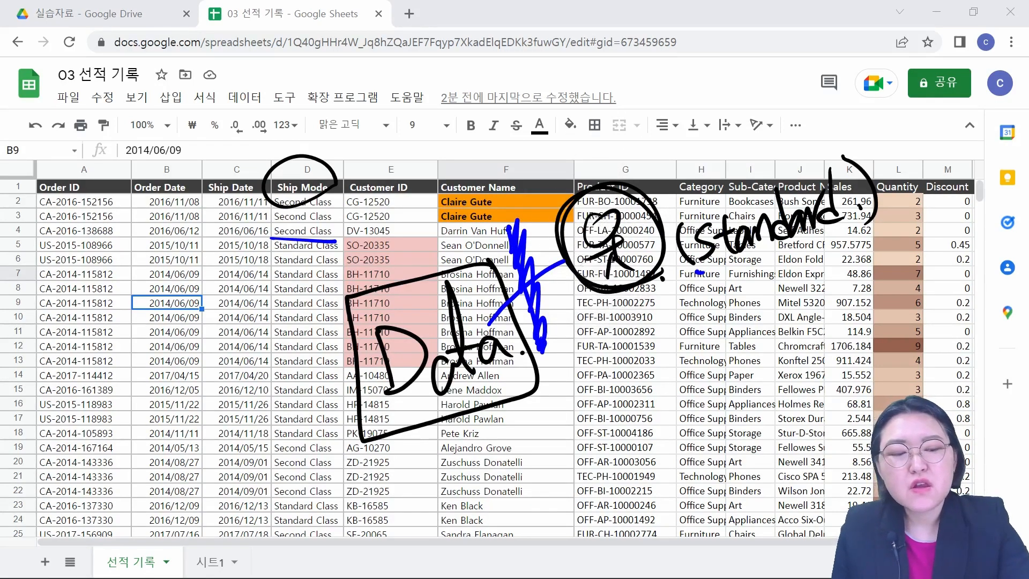
pyautogui.moveTo(697, 275); pyautogui.dragTo(852, 226)
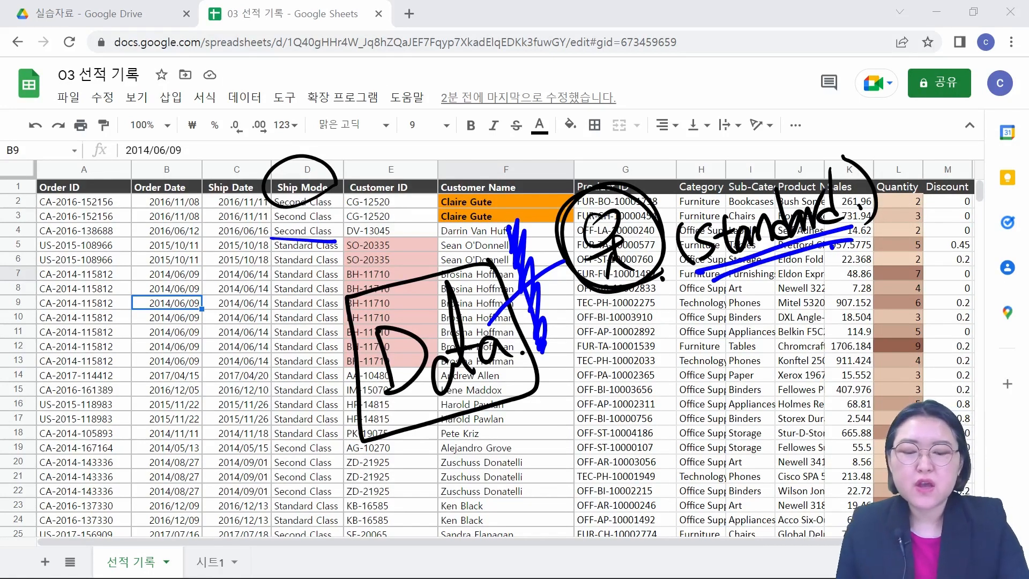
pyautogui.moveTo(533, 455)
pyautogui.mouseDown()
pyautogui.moveTo(542, 490)
pyautogui.moveTo(517, 464)
pyautogui.mouseUp()
pyautogui.moveTo(537, 514); pyautogui.dragTo(575, 490)
pyautogui.moveTo(561, 486); pyautogui.dragTo(560, 531)
pyautogui.moveTo(562, 508); pyautogui.dragTo(591, 526)
pyautogui.moveTo(497, 463)
pyautogui.mouseDown()
pyautogui.moveTo(585, 534)
pyautogui.moveTo(489, 471)
pyautogui.mouseUp()
pyautogui.click(544, 473)
pyautogui.moveTo(643, 486)
pyautogui.mouseDown()
pyautogui.moveTo(640, 525)
pyautogui.moveTo(773, 472)
pyautogui.mouseUp()
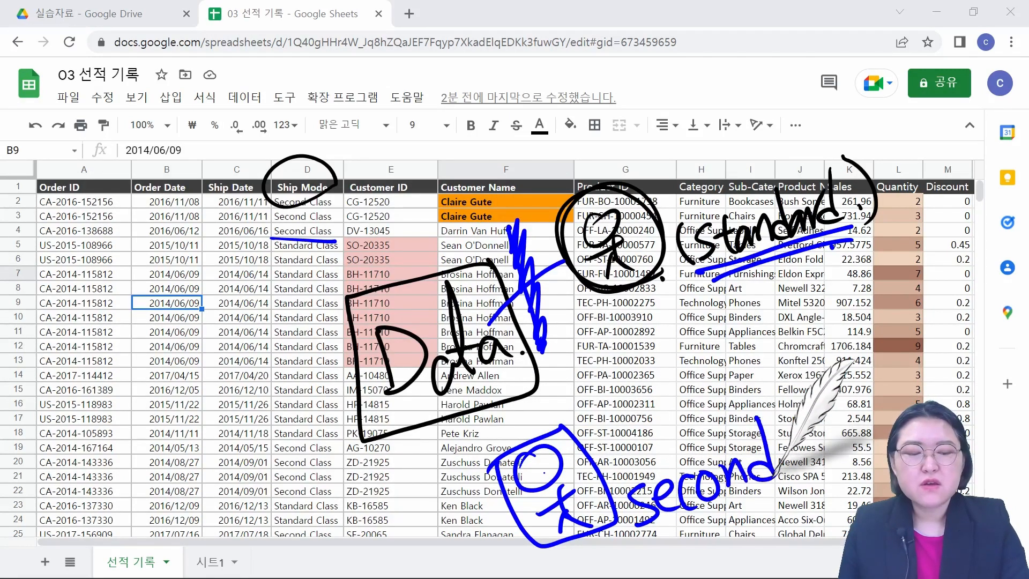
pyautogui.click(783, 467)
pyautogui.moveTo(483, 403); pyautogui.dragTo(518, 464)
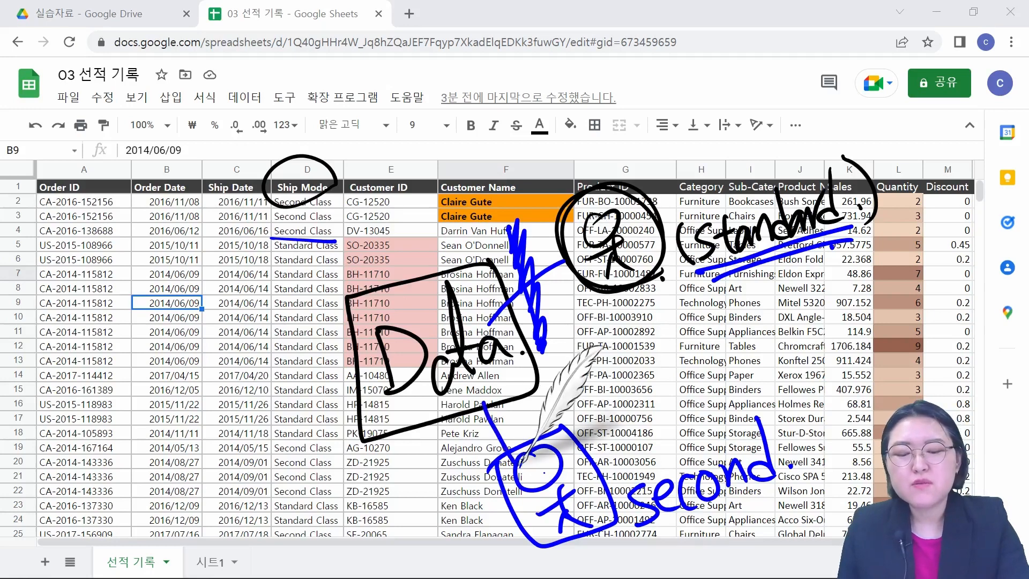
pyautogui.moveTo(452, 463); pyautogui.dragTo(584, 386)
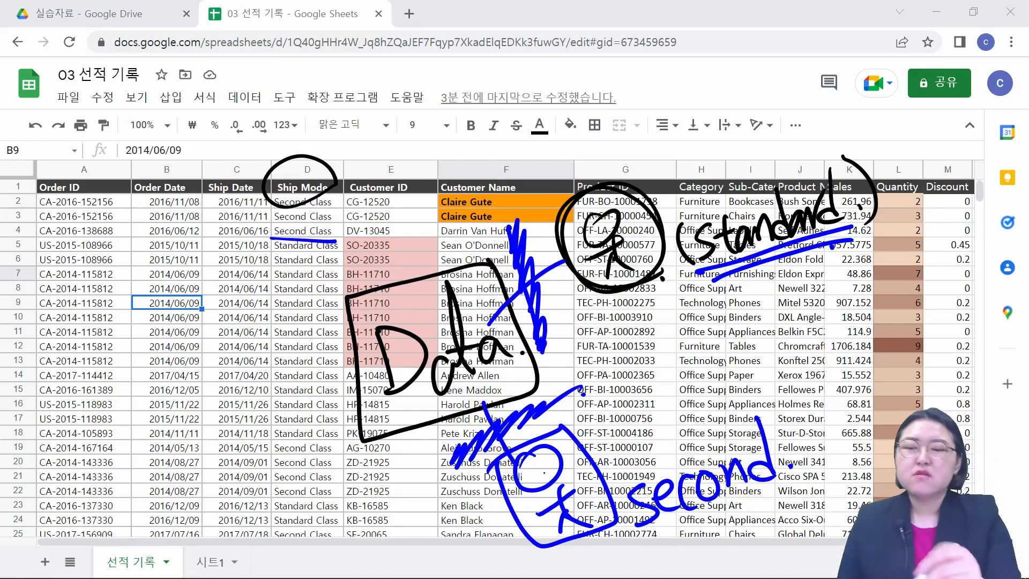
pyautogui.moveTo(337, 200)
pyautogui.mouseDown()
pyautogui.moveTo(311, 150)
pyautogui.moveTo(268, 222)
pyautogui.moveTo(351, 171)
pyautogui.mouseUp()
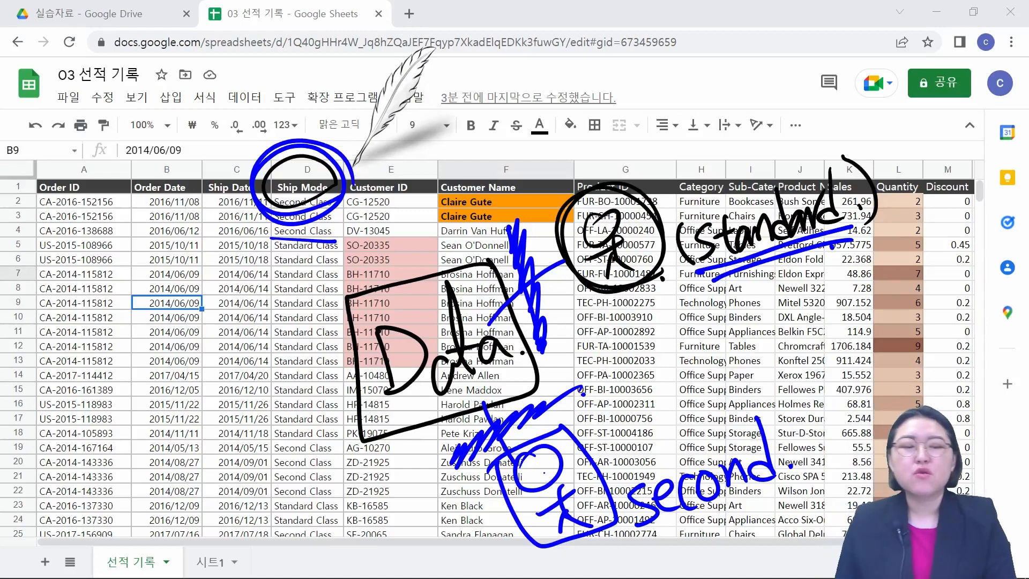
pyautogui.moveTo(603, 315); pyautogui.dragTo(821, 254)
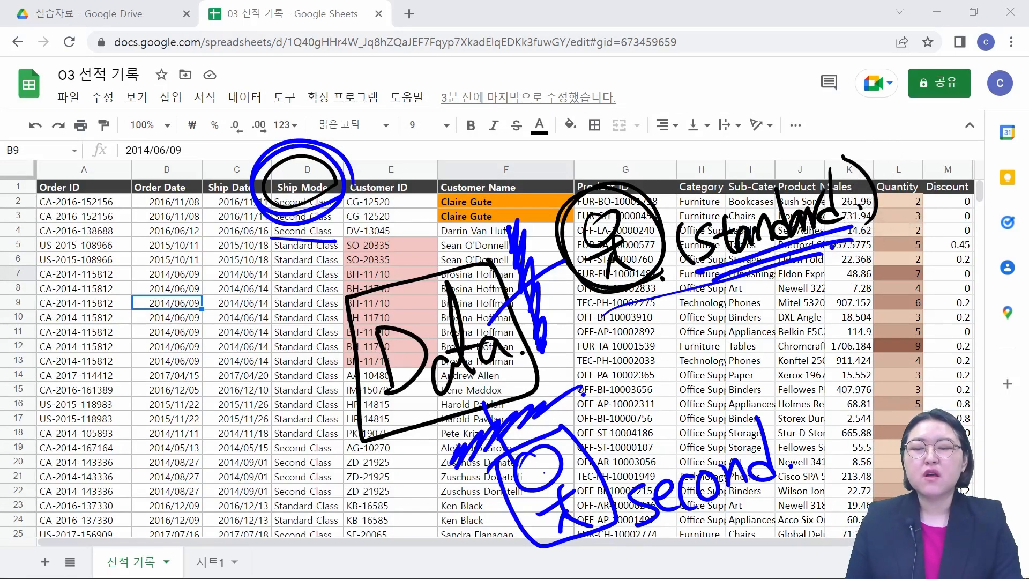
pyautogui.moveTo(602, 553); pyautogui.dragTo(808, 498)
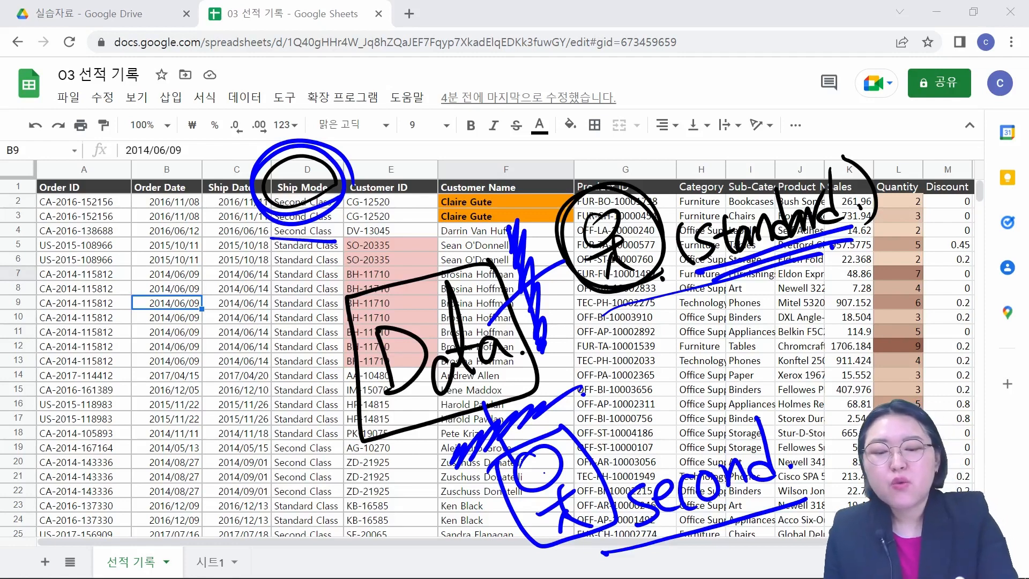
pyautogui.moveTo(495, 254)
pyautogui.mouseDown()
pyautogui.moveTo(331, 302)
pyautogui.moveTo(375, 435)
pyautogui.moveTo(494, 345)
pyautogui.moveTo(524, 346)
pyautogui.mouseUp()
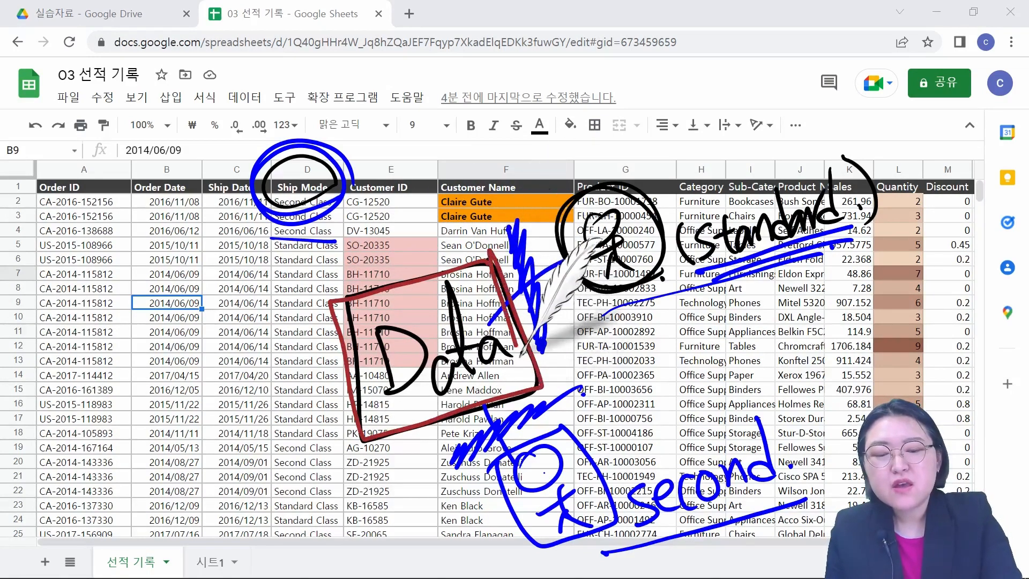
pyautogui.click(522, 352)
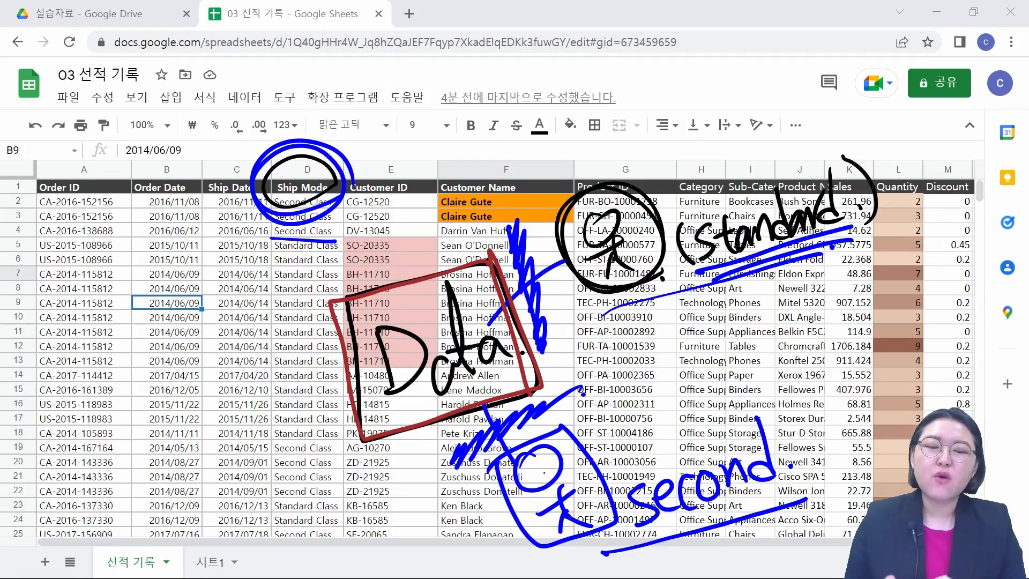
pyautogui.moveTo(676, 287); pyautogui.dragTo(848, 235)
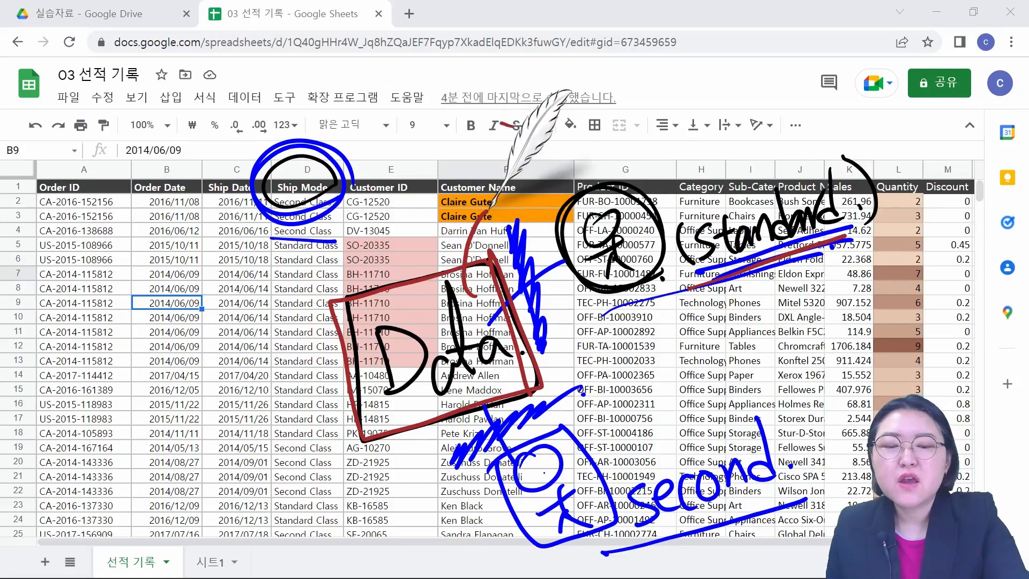
pyautogui.moveTo(521, 129)
pyautogui.mouseDown()
pyautogui.moveTo(548, 206)
pyautogui.moveTo(456, 140)
pyautogui.moveTo(480, 181)
pyautogui.moveTo(489, 144)
pyautogui.mouseUp()
pyautogui.moveTo(493, 153)
pyautogui.mouseDown()
pyautogui.moveTo(502, 178)
pyautogui.moveTo(499, 157)
pyautogui.mouseUp()
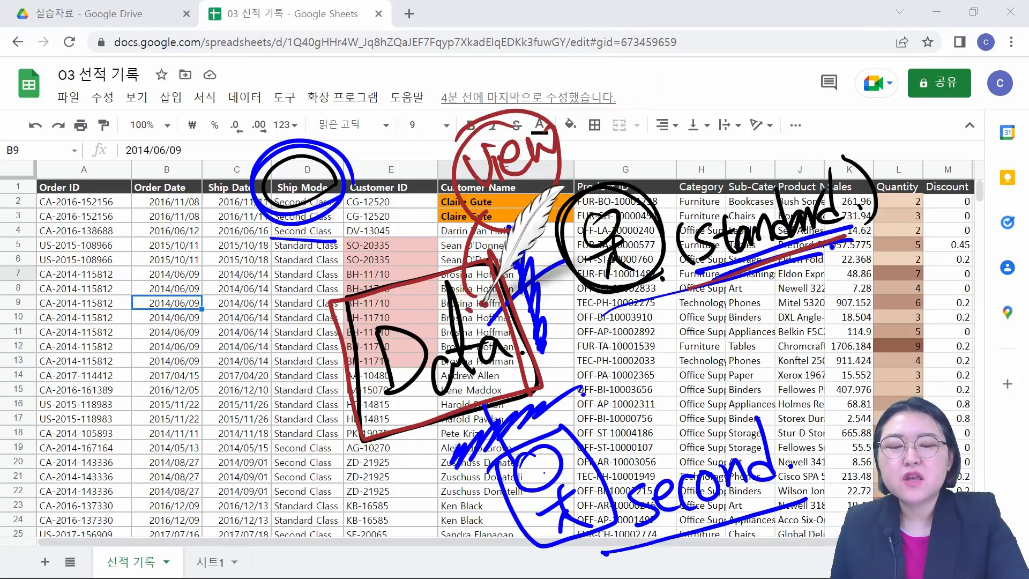
pyautogui.moveTo(469, 230)
pyautogui.mouseDown()
pyautogui.moveTo(480, 206)
pyautogui.moveTo(496, 215)
pyautogui.moveTo(556, 204)
pyautogui.moveTo(572, 129)
pyautogui.mouseUp()
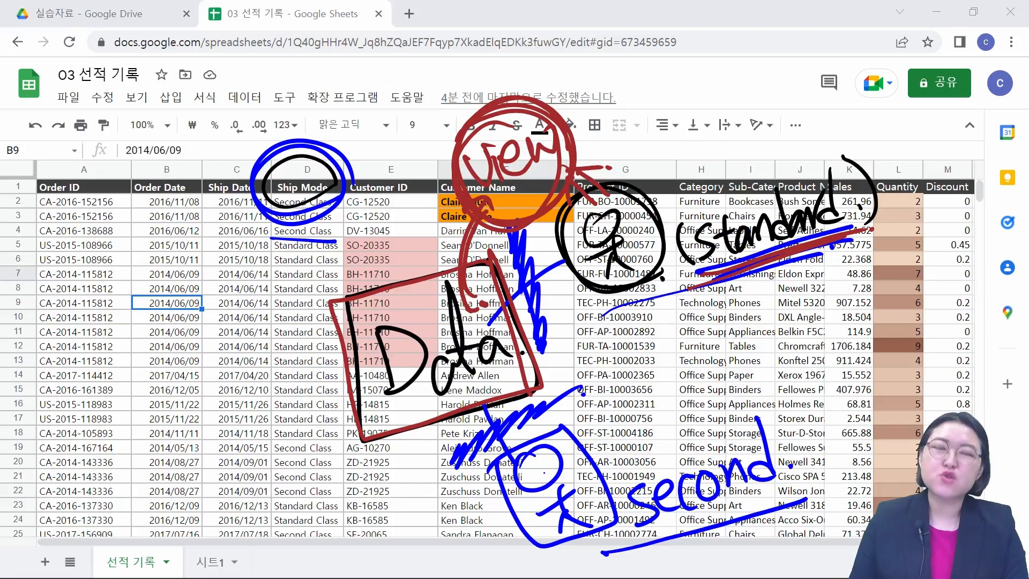
pyautogui.moveTo(435, 432)
pyautogui.mouseDown()
pyautogui.moveTo(450, 508)
pyautogui.moveTo(465, 476)
pyautogui.mouseUp()
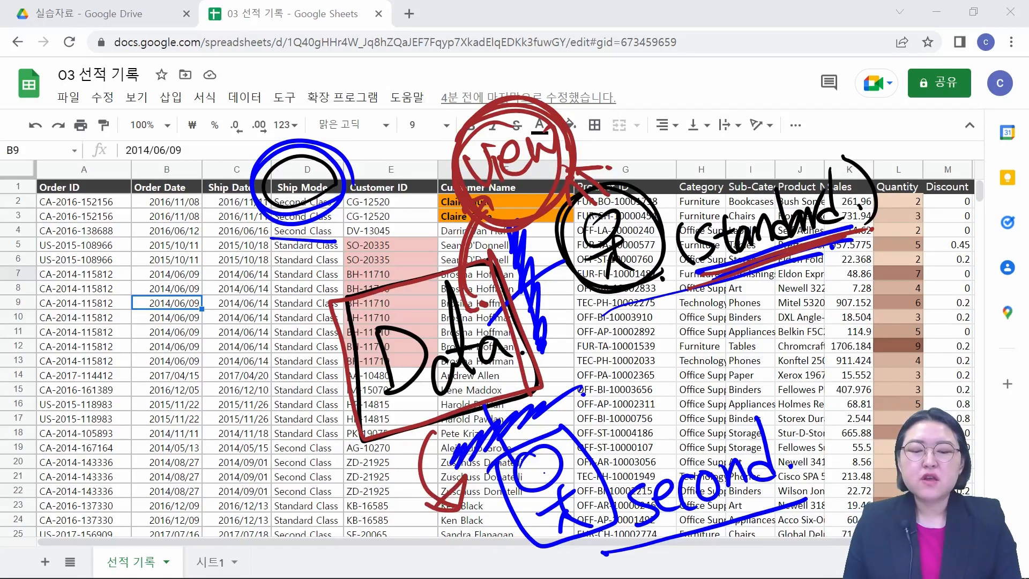
pyautogui.moveTo(432, 517); pyautogui.dragTo(516, 507)
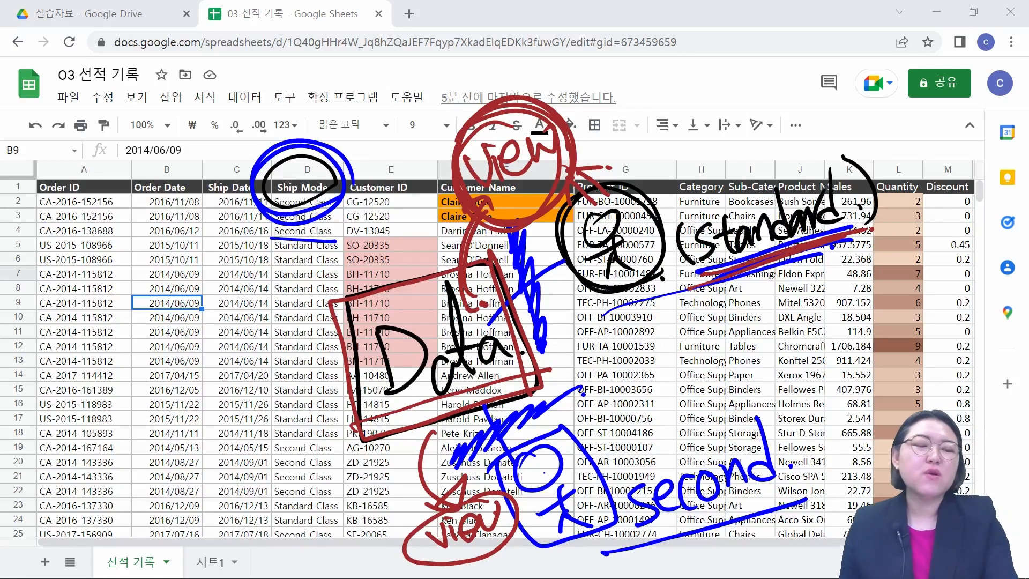
pyautogui.press('Escape')
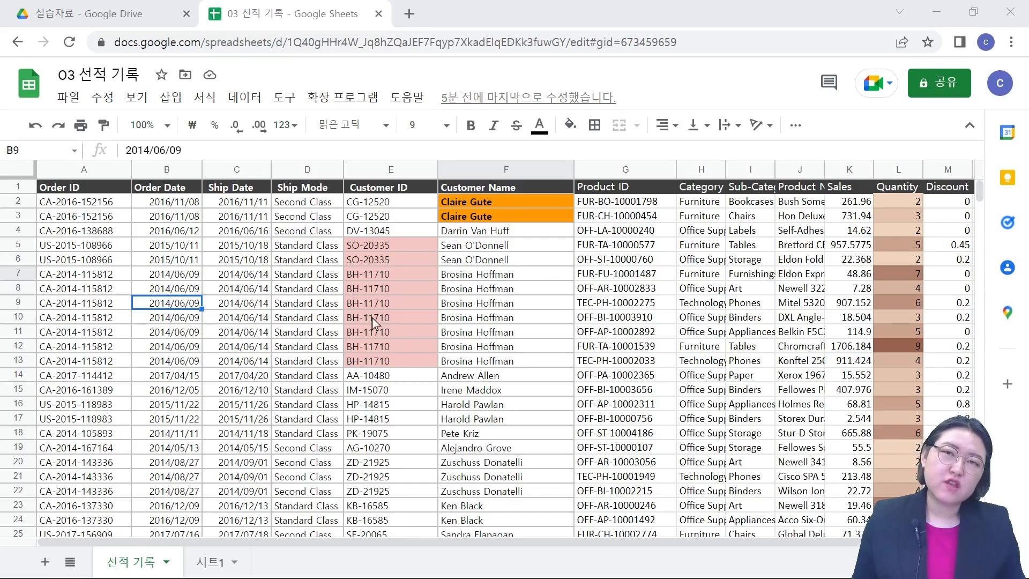
# Step: Create a new filter view for the order data on the 선적 기록 sheet
pyautogui.click(308, 294)
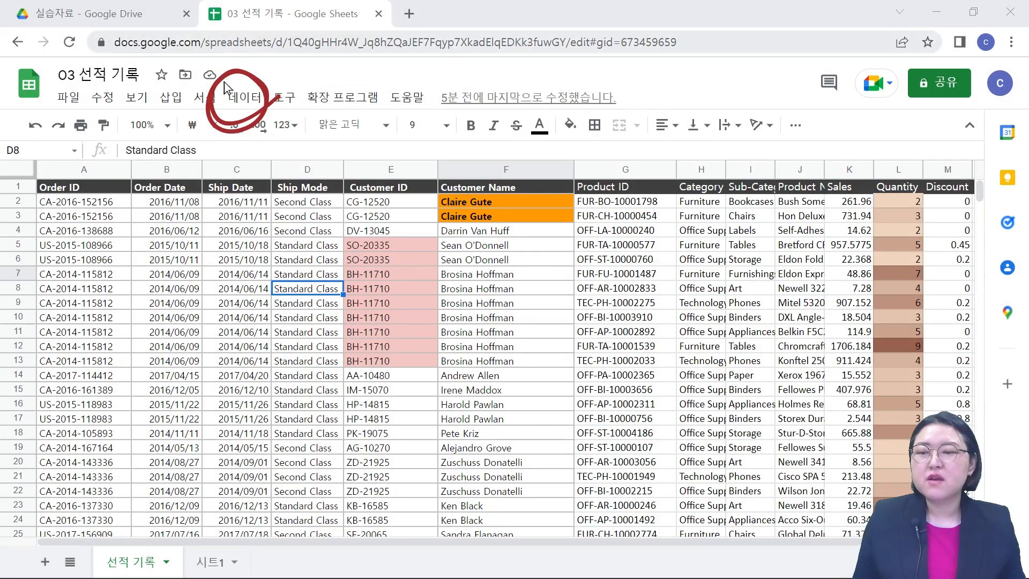
pyautogui.click(244, 98)
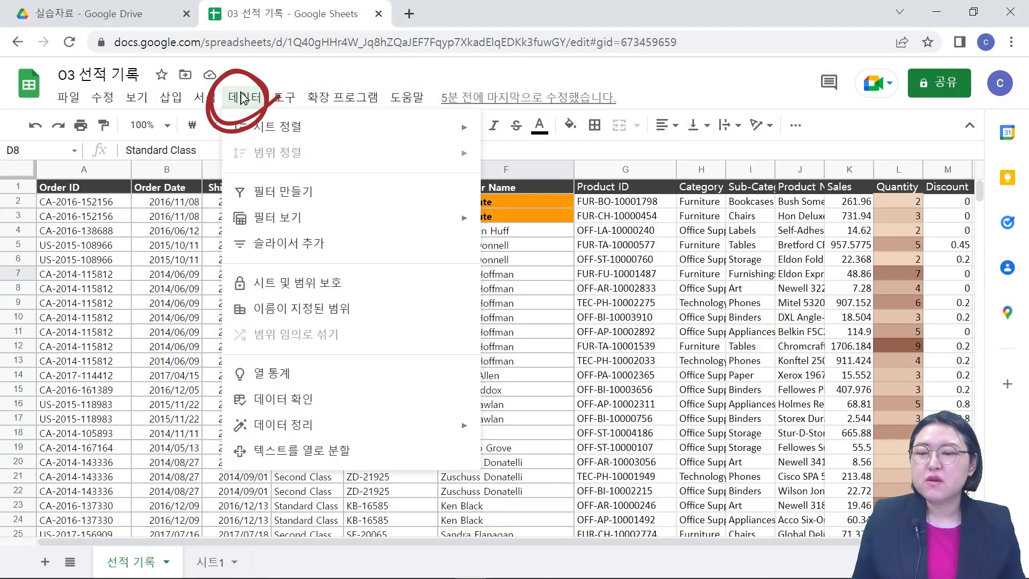
pyautogui.moveTo(309, 218)
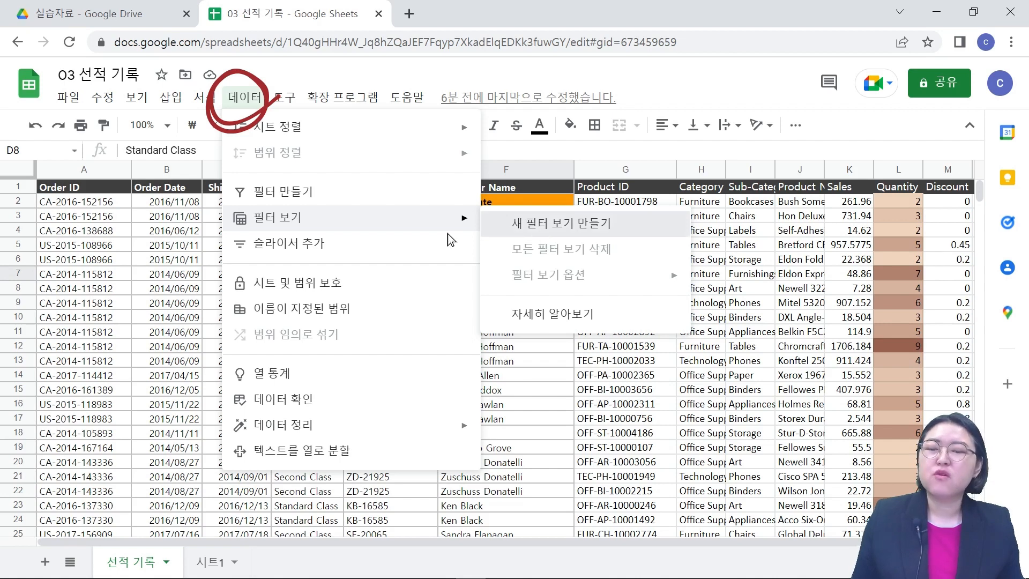
pyautogui.click(535, 230)
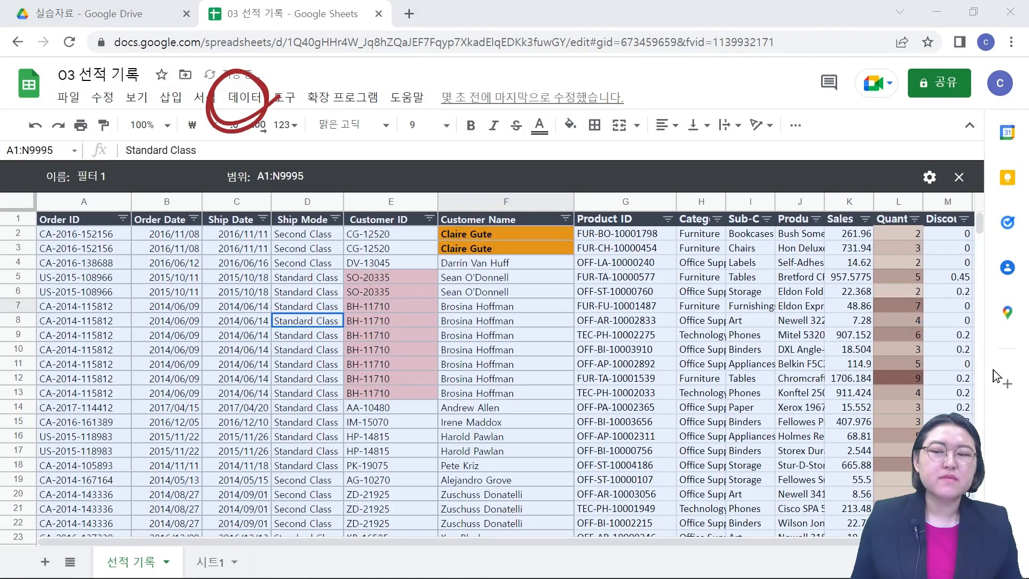
pyautogui.click(218, 392)
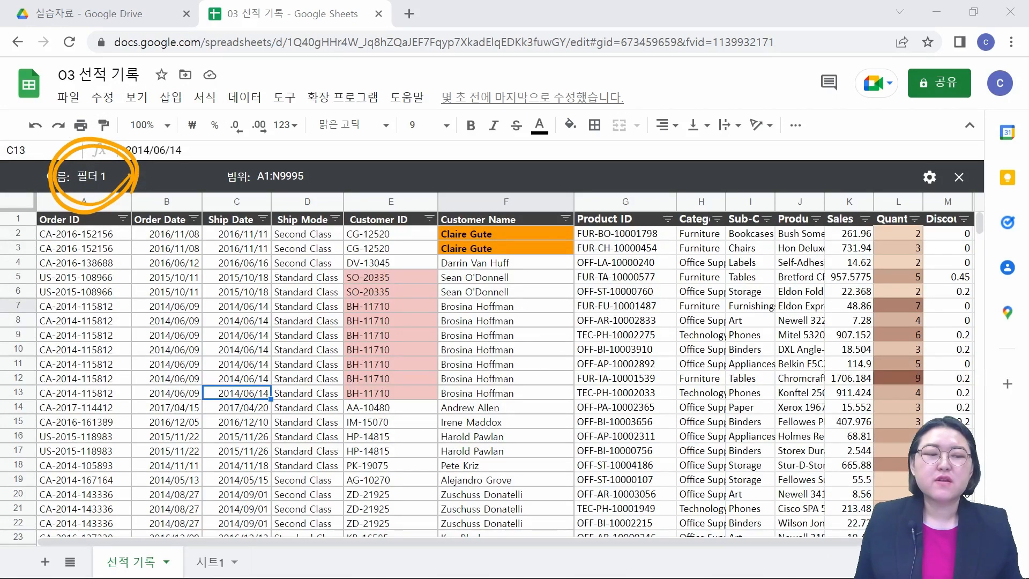
# Step: Rename the new filter view as "Standard Class 전용 뷰"
pyautogui.click(112, 177)
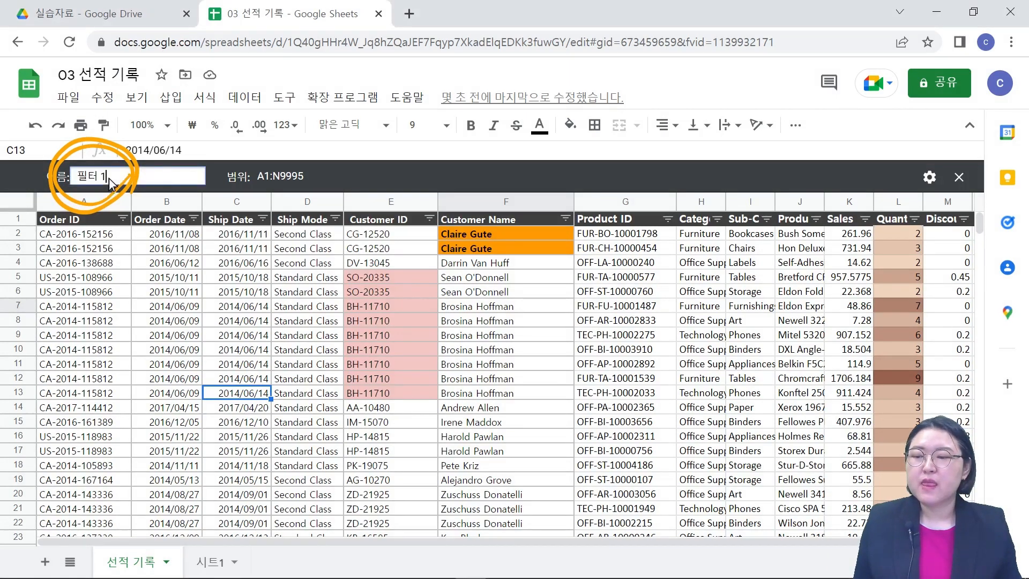
pyautogui.press('BackSpace')
pyautogui.press('BackSpace')
pyautogui.press('BackSpace')
pyautogui.press('BackSpace')
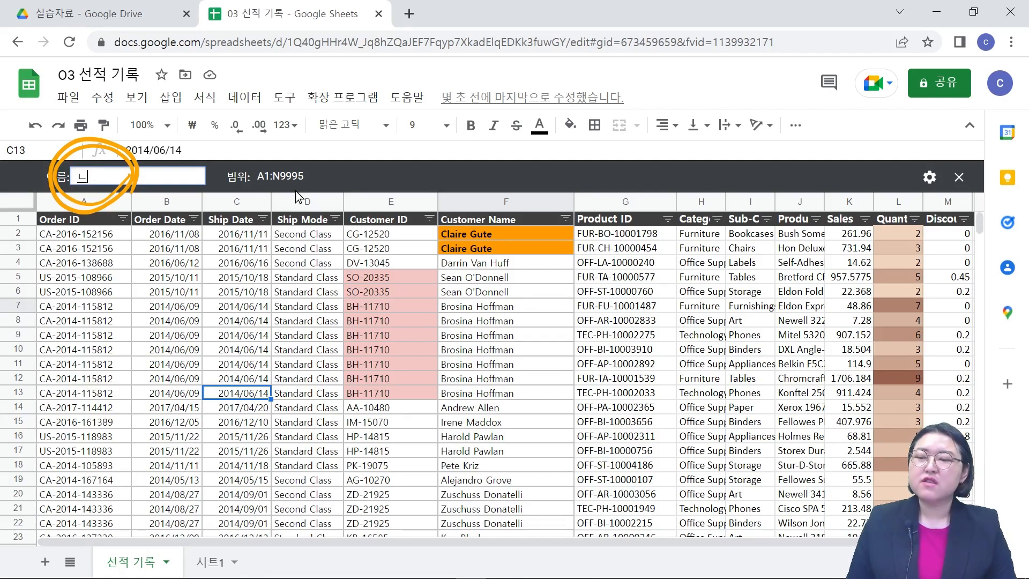
pyautogui.write('Stan')
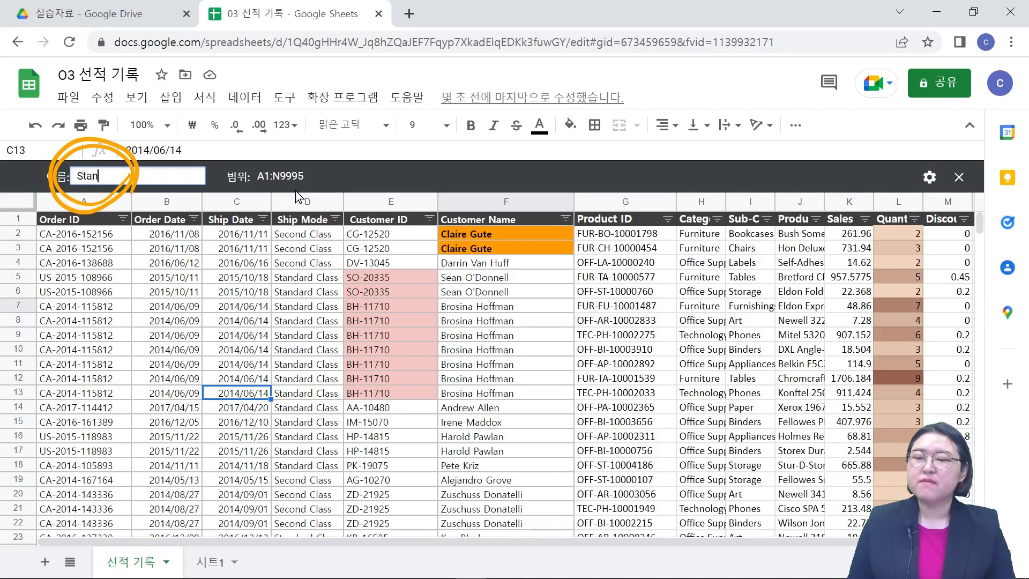
pyautogui.write('dard C')
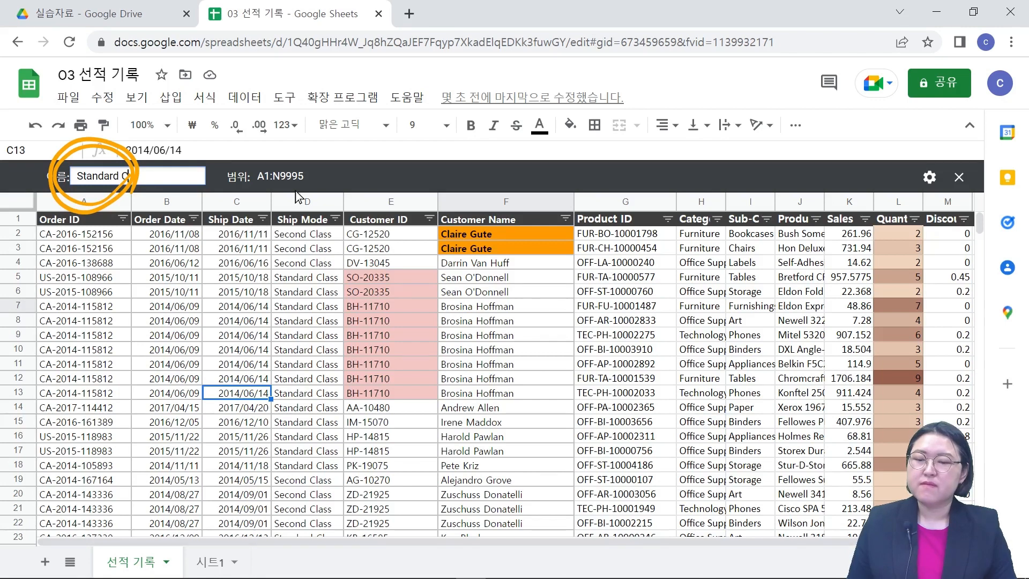
pyautogui.write('lass 지')
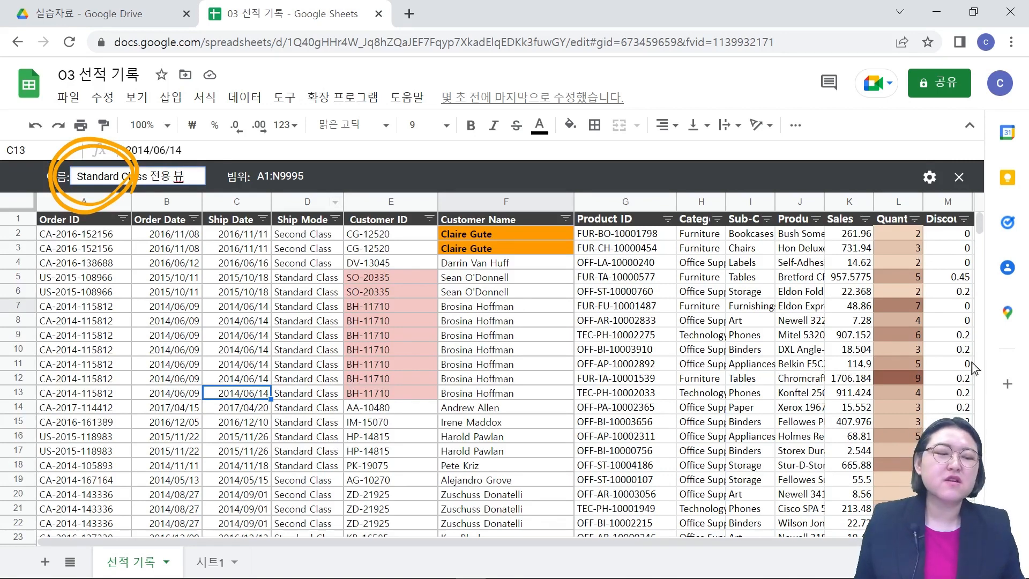
pyautogui.click(990, 372)
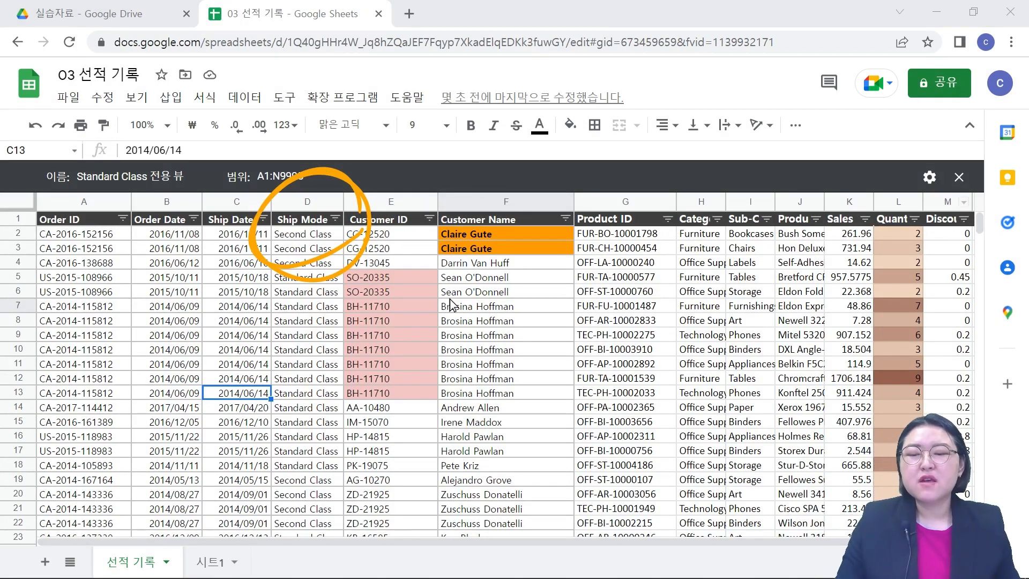
# Step: Filter the Ship Mode column in this filter view so that only the Standard Class value is selected
pyautogui.click(335, 220)
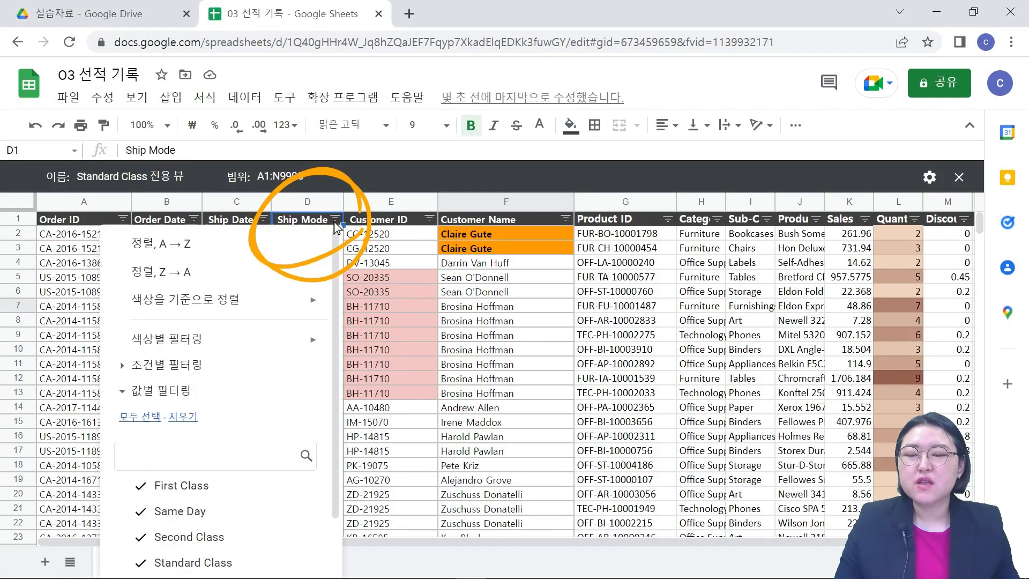
pyautogui.scroll(-2, 310, 287)
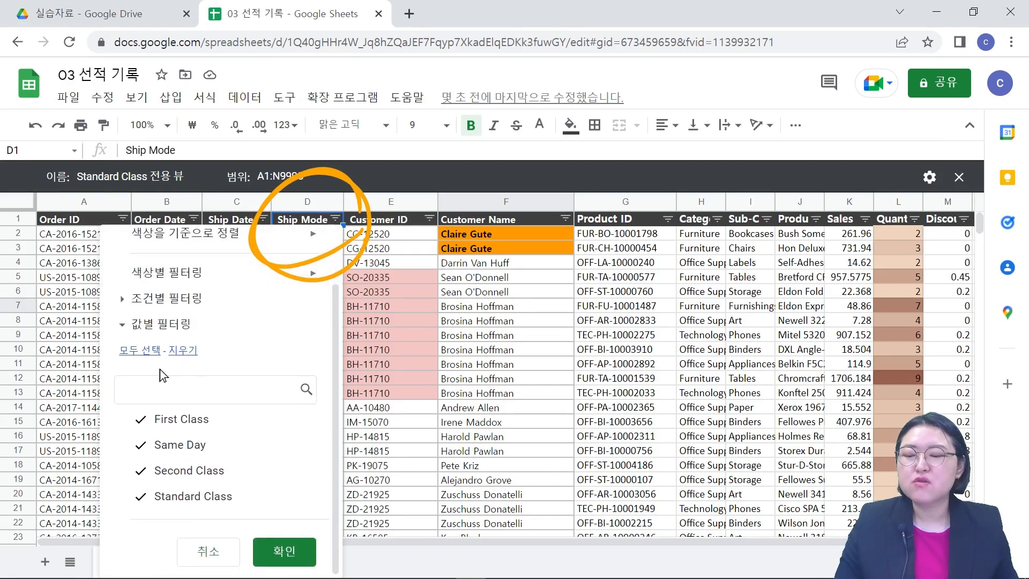
pyautogui.click(184, 350)
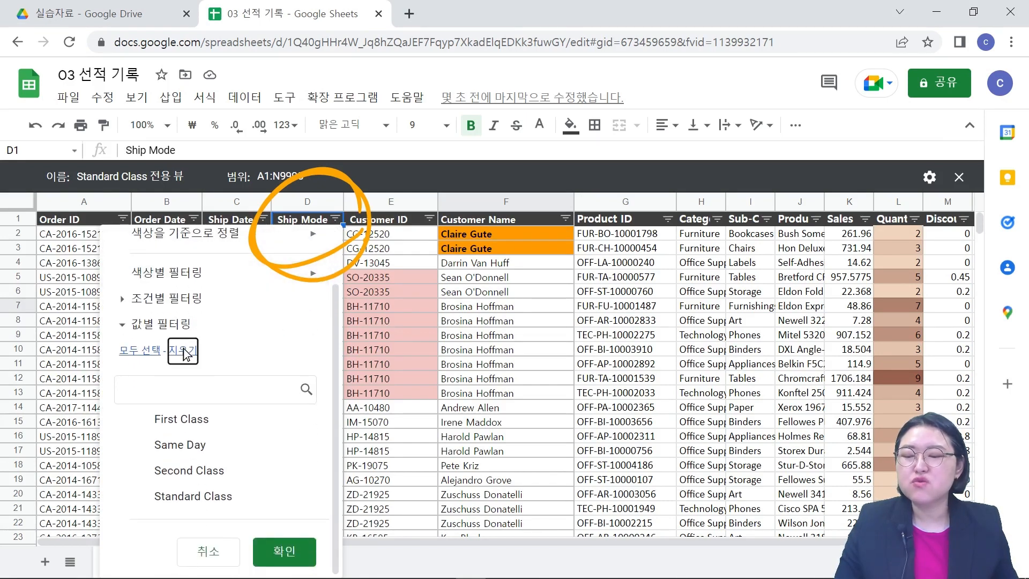
pyautogui.click(162, 501)
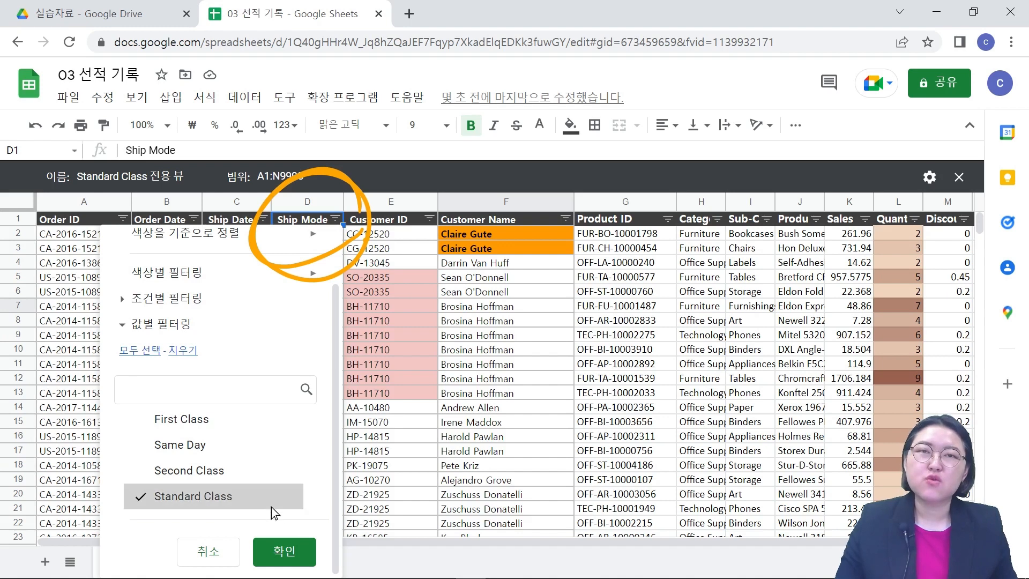
pyautogui.click(284, 551)
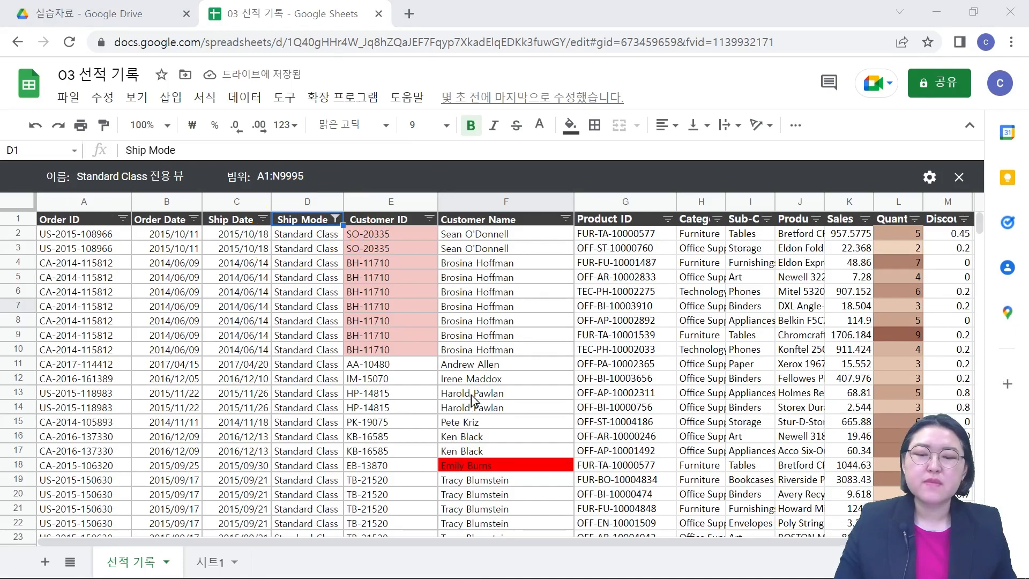
# Step: Look over the filtered Standard Class rows and close the filter view
pyautogui.click(309, 235)
pyautogui.scroll(-10, 326, 278)
pyautogui.scroll(10, 334, 302)
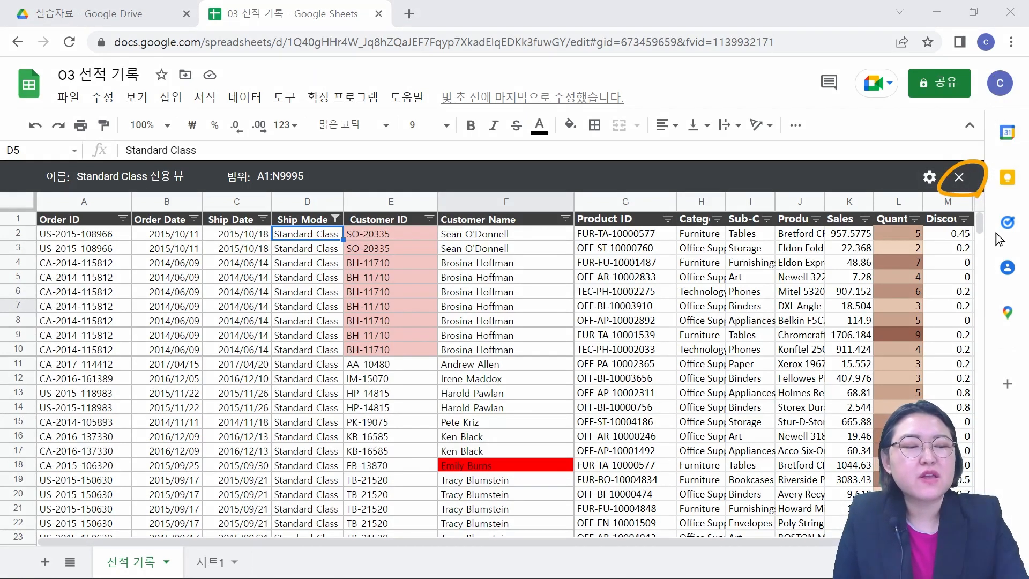
pyautogui.click(958, 177)
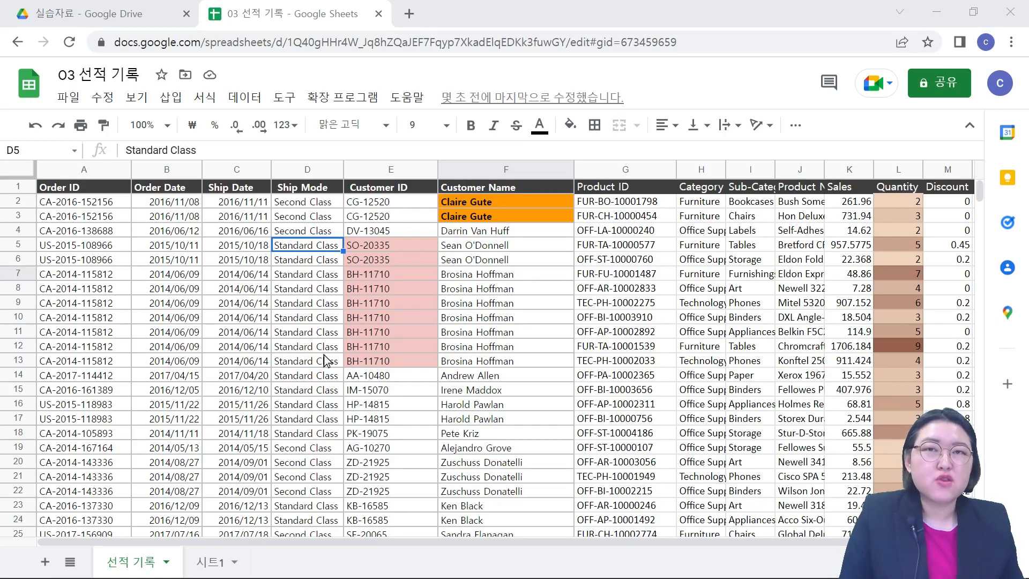
# Step: Create another new filter view for the order data on the 선적 기록 sheet
pyautogui.click(247, 99)
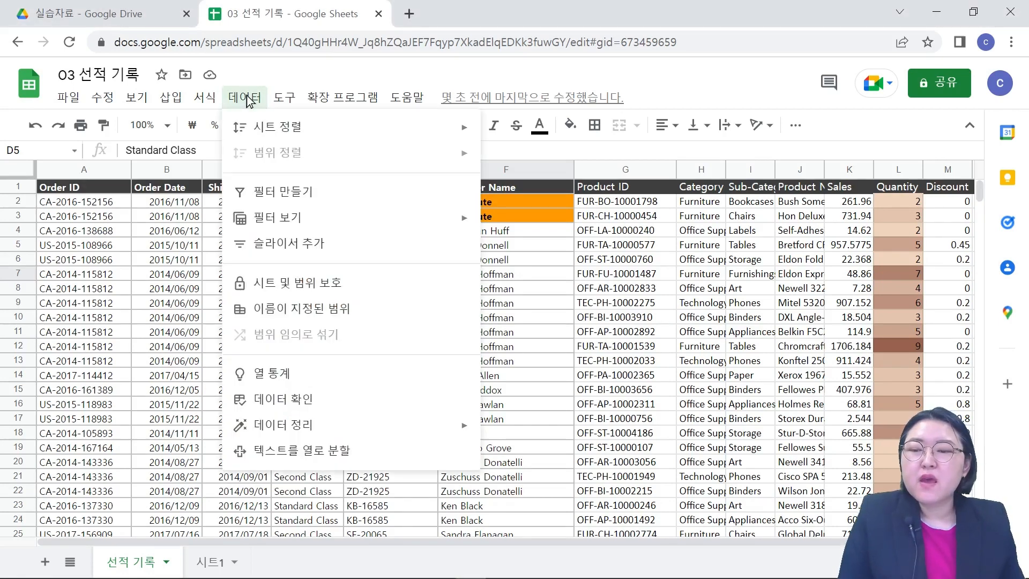
pyautogui.moveTo(292, 225)
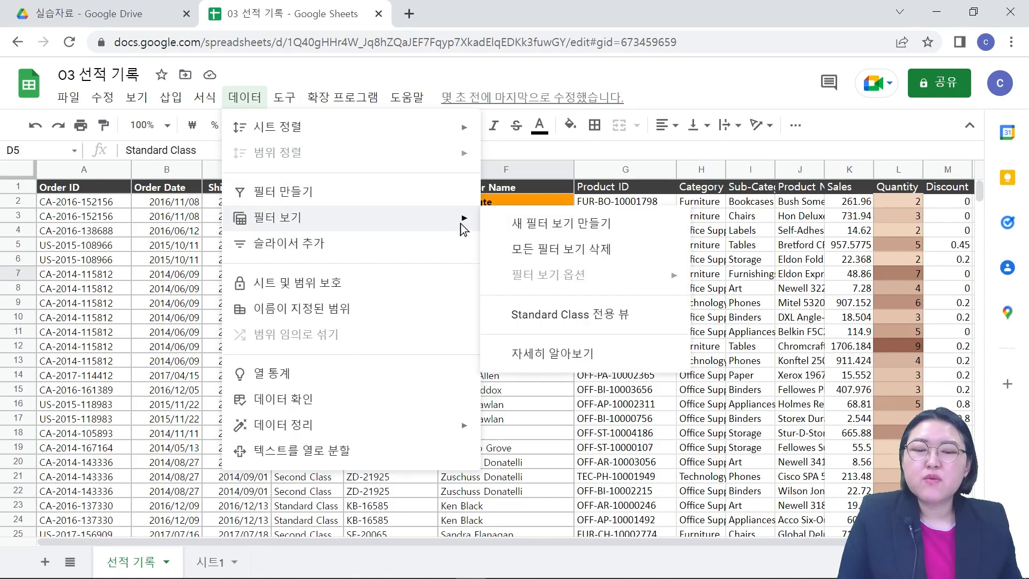
pyautogui.click(546, 217)
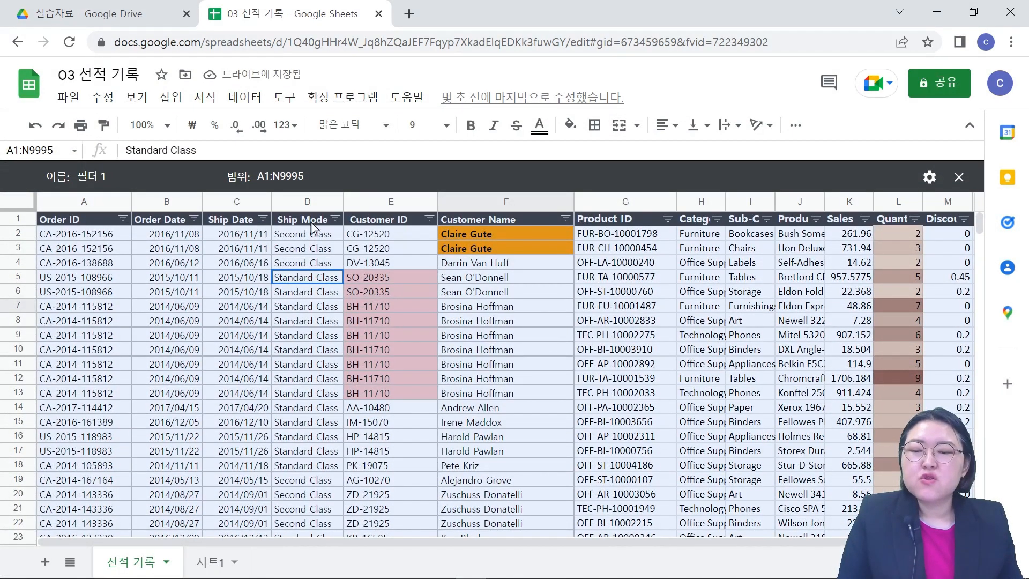
# Step: Rename the second filter view as "Second Class 전용 뷰"
pyautogui.click(110, 173)
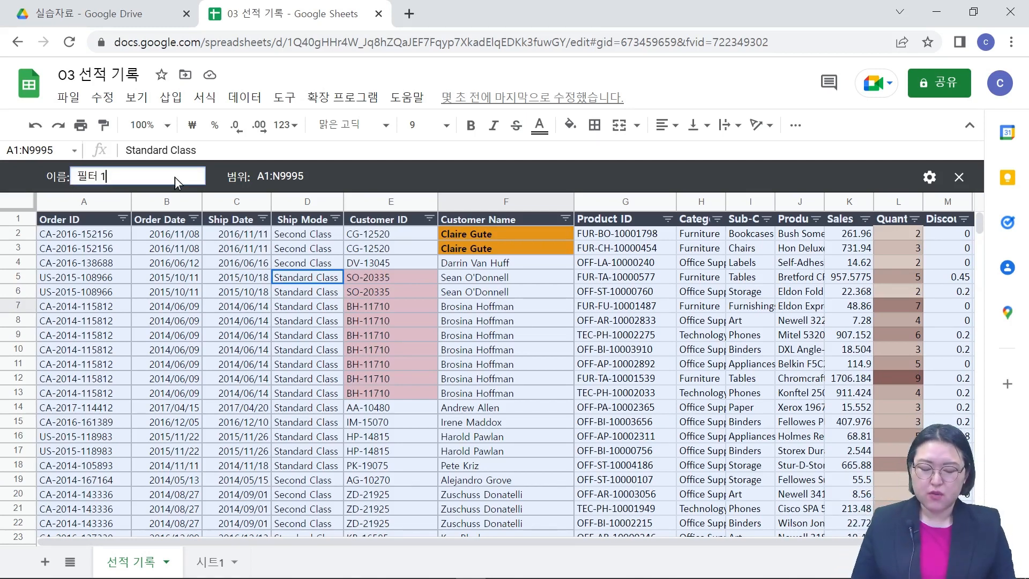
pyautogui.press('BackSpace')
pyautogui.press('BackSpace')
pyautogui.press('BackSpace')
pyautogui.press('BackSpace')
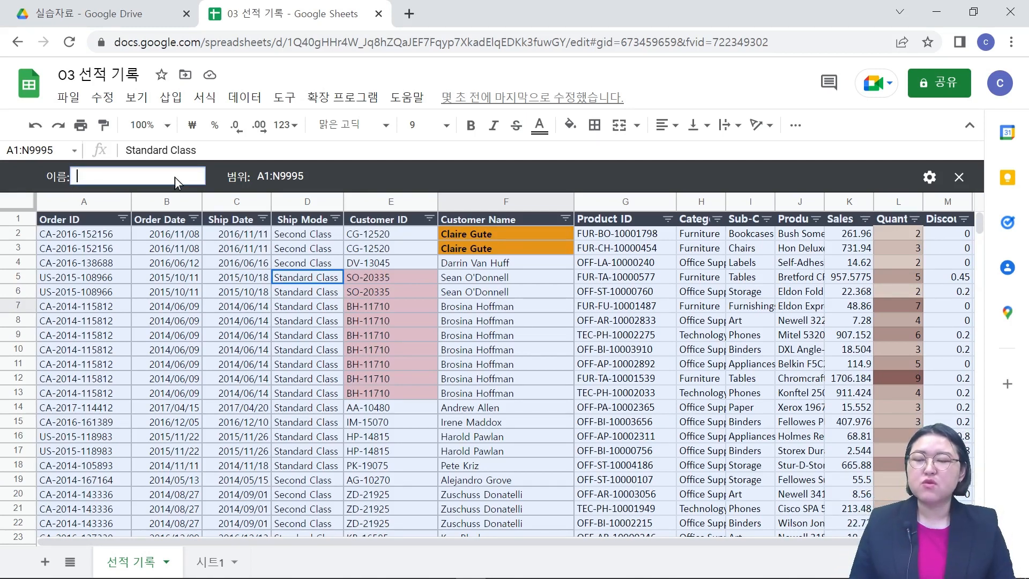
pyautogui.write('Sec')
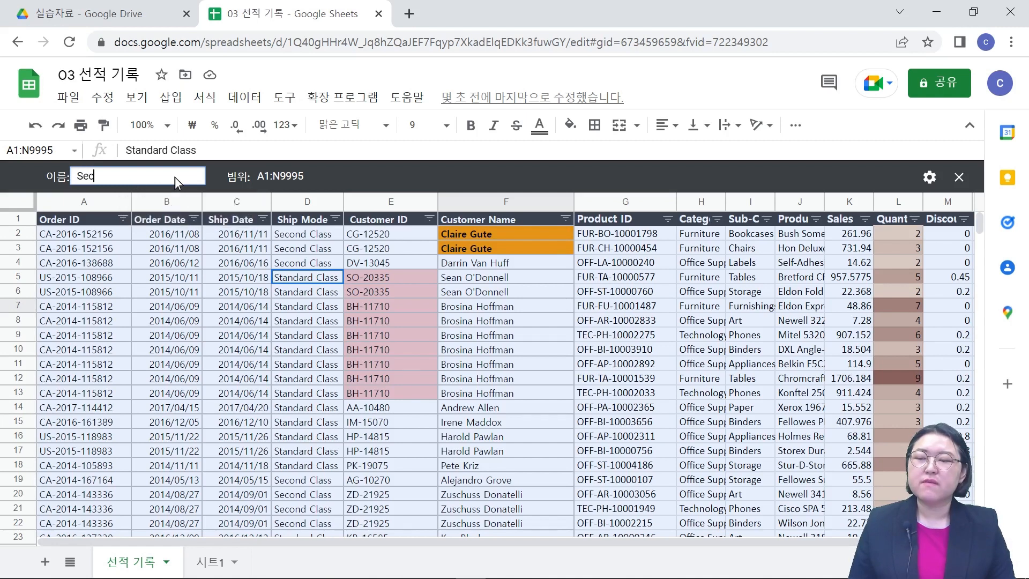
pyautogui.write('ond Class ㅈ')
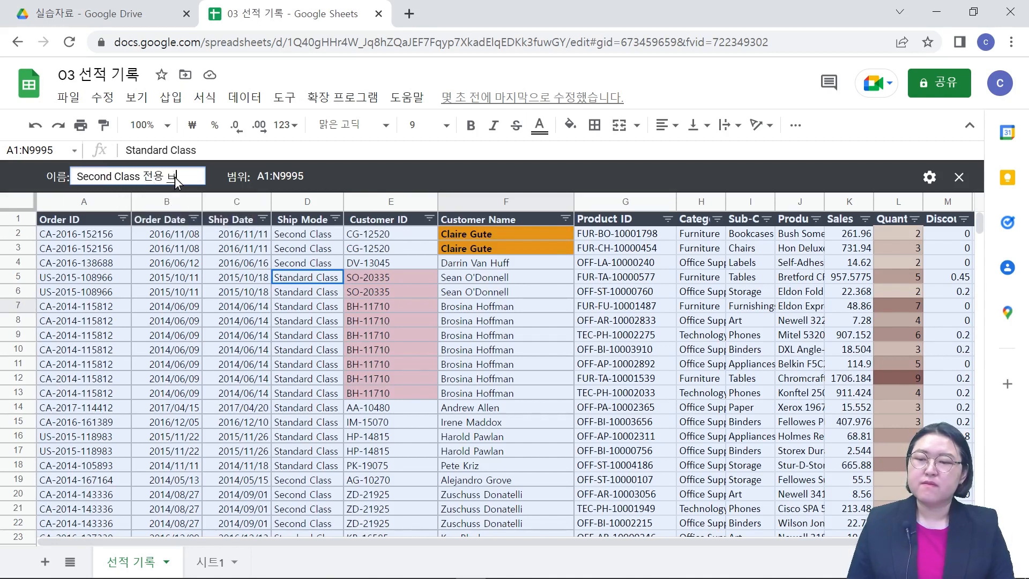
pyautogui.press('Return')
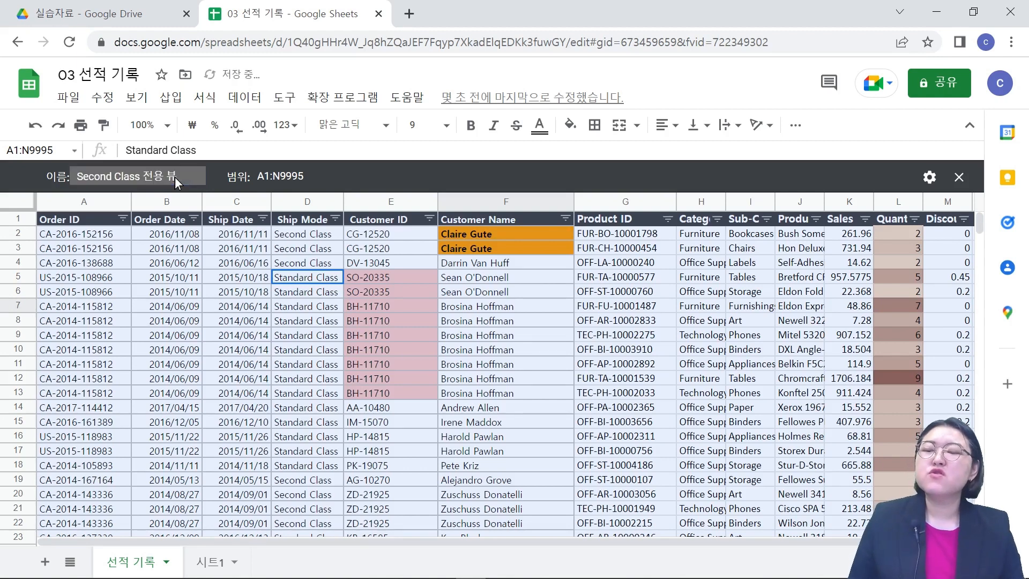
# Step: Filter the Ship Mode column in the Second Class 전용 뷰 to select only the Second Class value
pyautogui.click(334, 218)
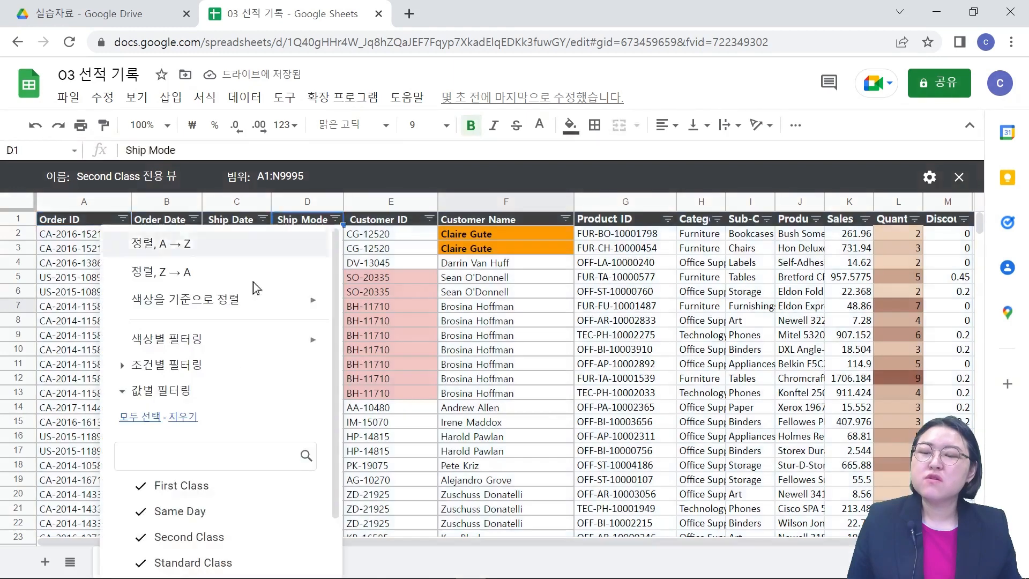
pyautogui.click(188, 424)
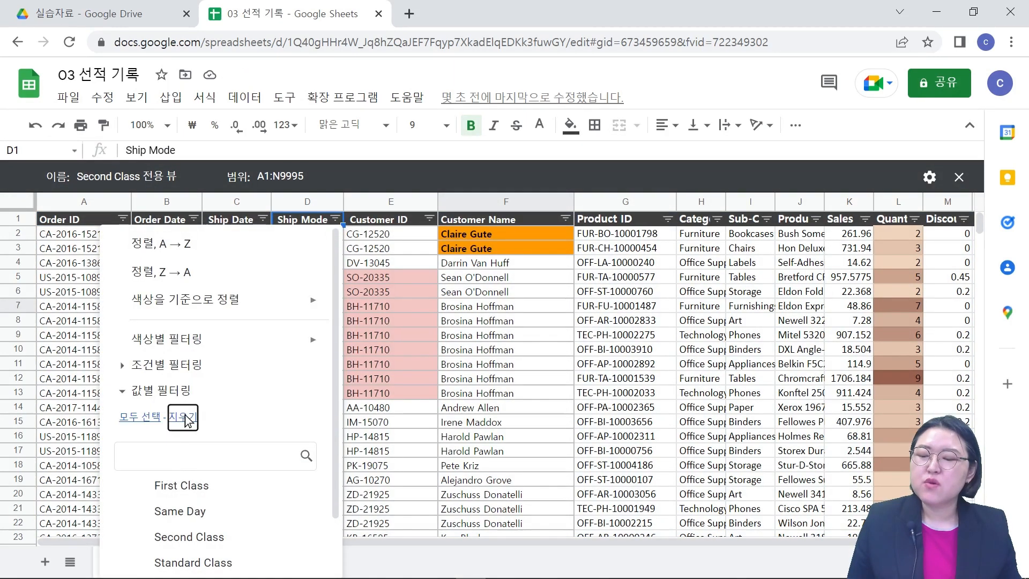
pyautogui.click(155, 540)
pyautogui.scroll(-2, 248, 408)
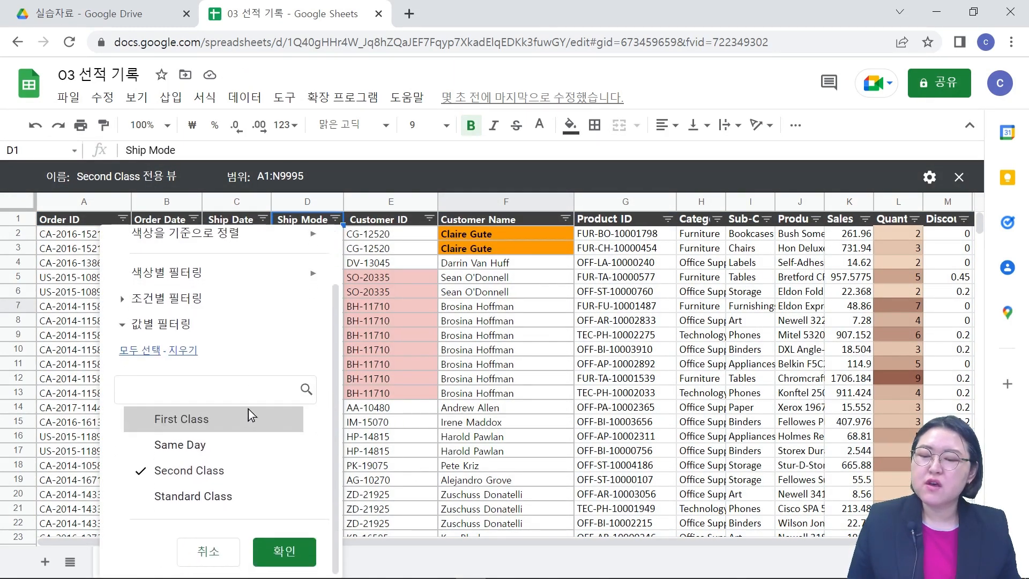
pyautogui.click(271, 548)
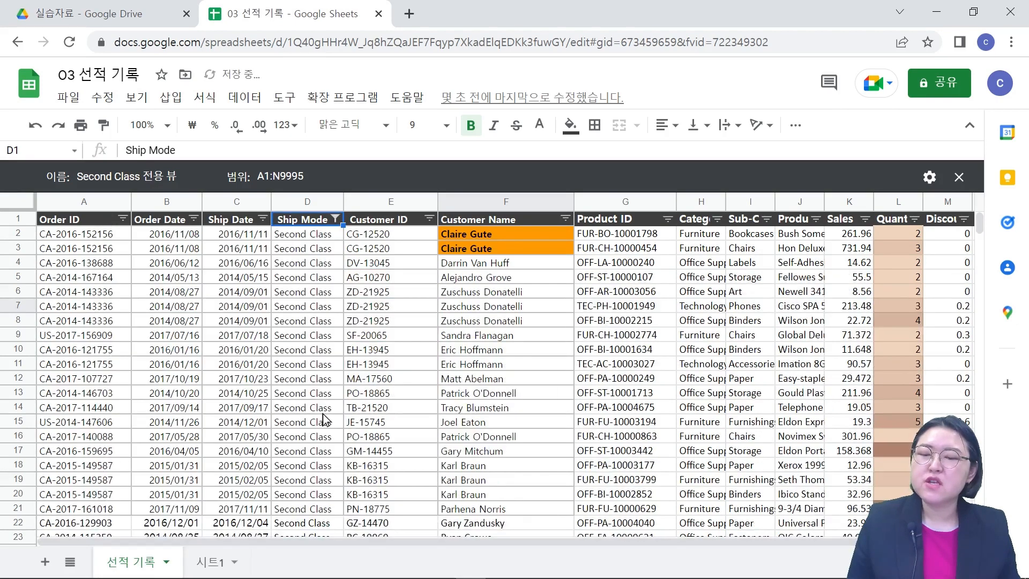
# Step: Look over the filtered Second Class rows and close that filter view
pyautogui.scroll(-4, 325, 262)
pyautogui.scroll(4, 331, 300)
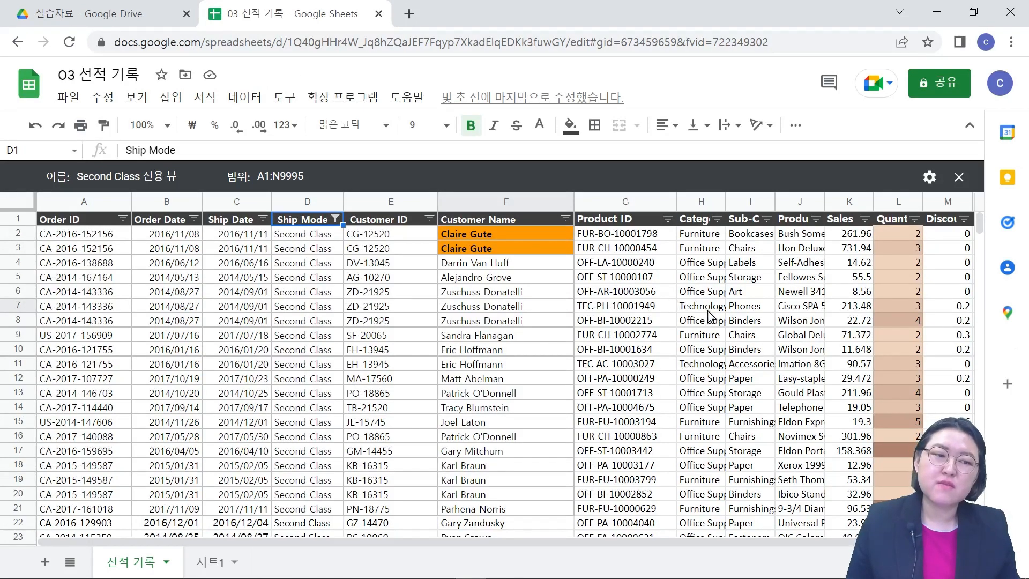
pyautogui.click(958, 177)
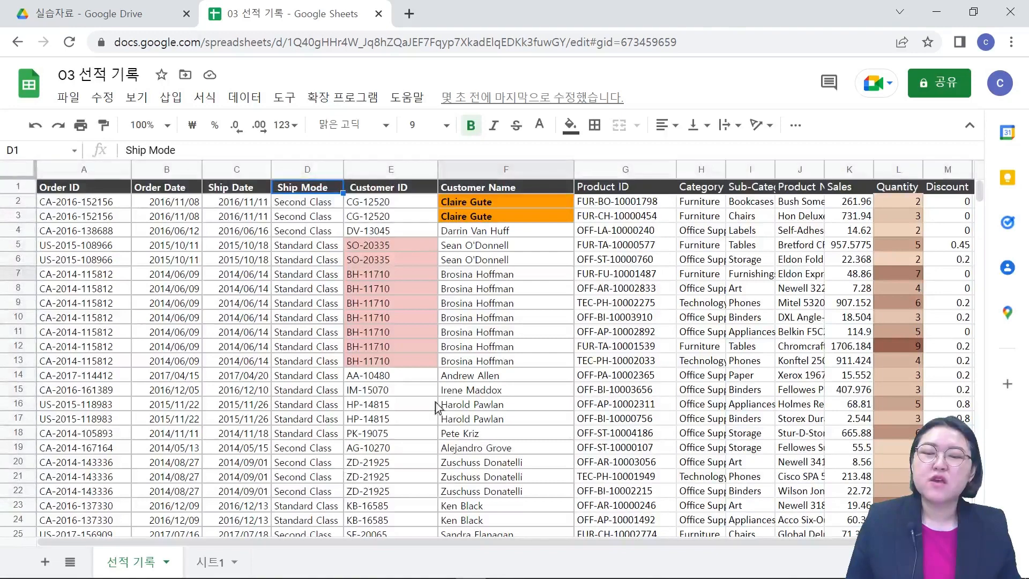
pyautogui.click(502, 335)
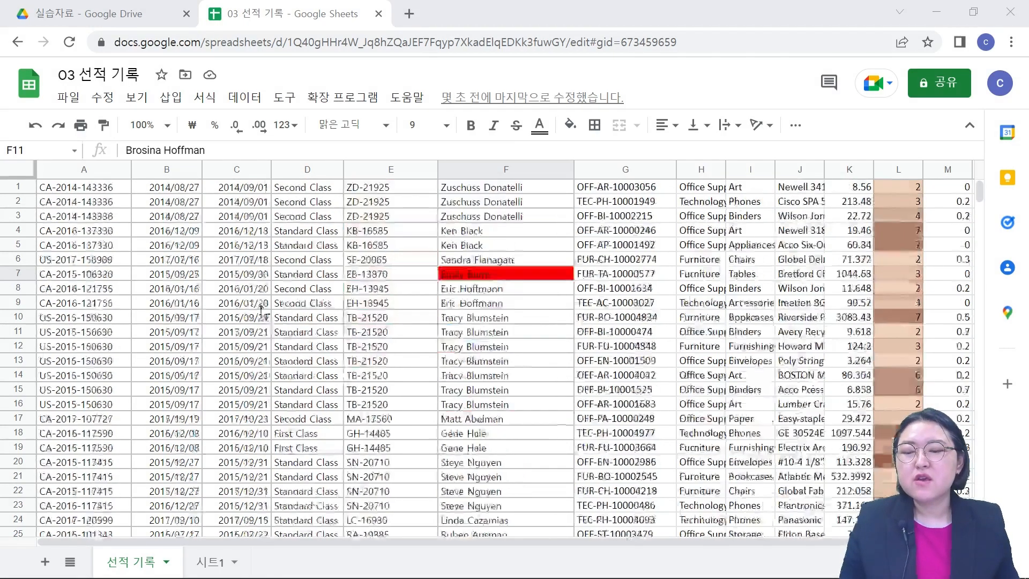
pyautogui.scroll(-2, 284, 289)
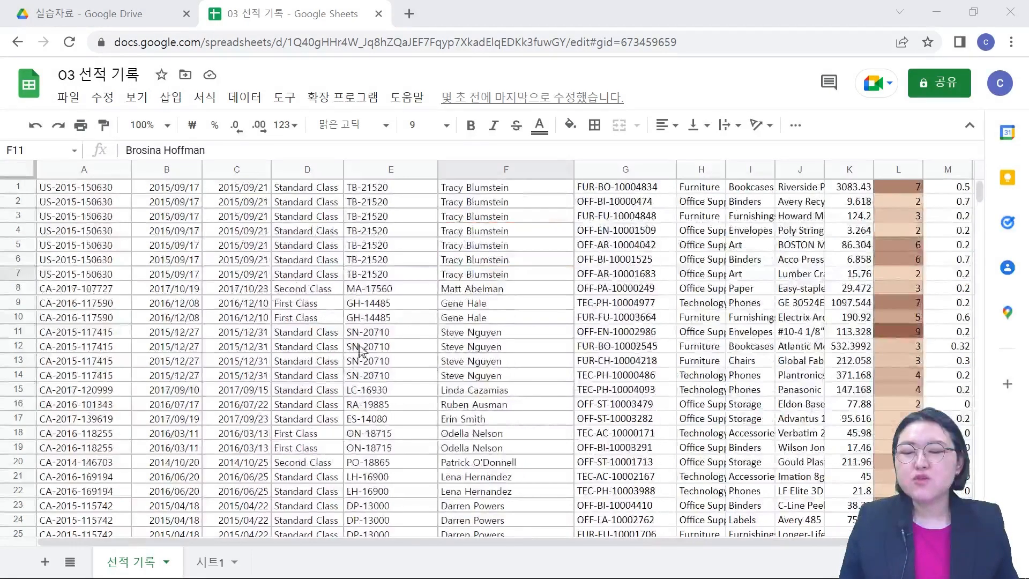
pyautogui.scroll(-3, 348, 345)
pyautogui.scroll(1, 477, 400)
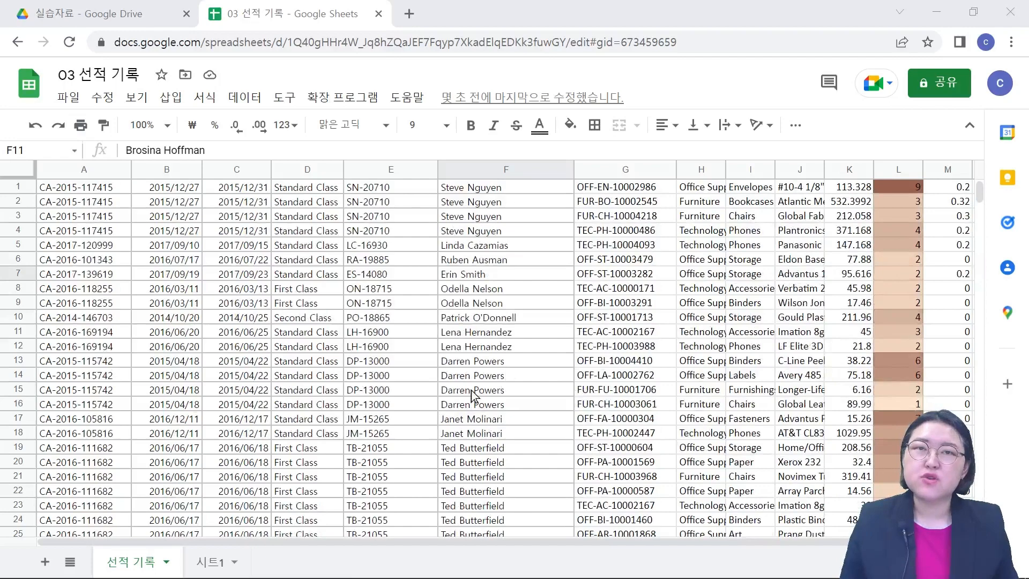
pyautogui.scroll(1, 465, 351)
pyautogui.scroll(7, 465, 352)
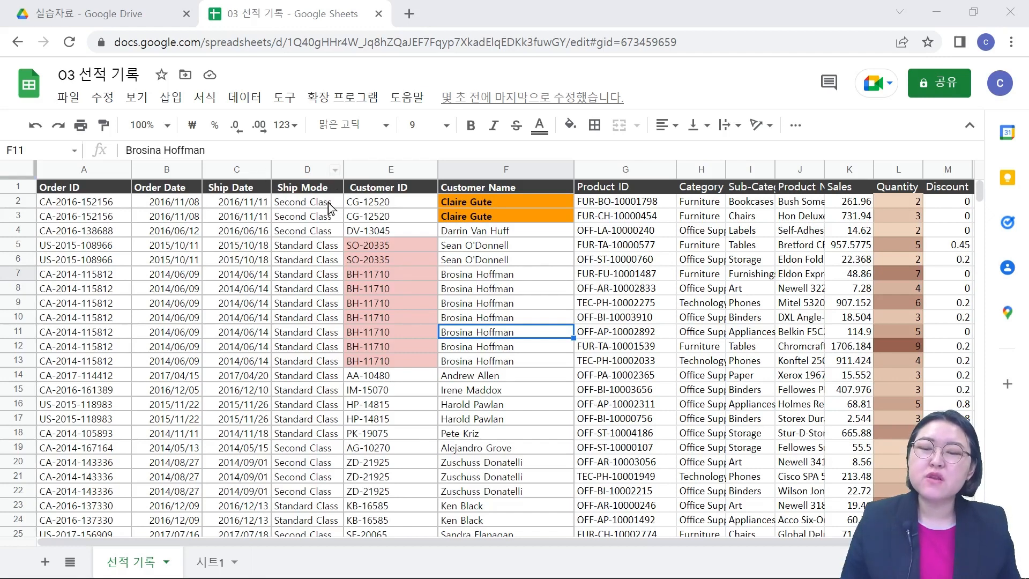
# Step: Open the saved "Standard Class 전용 뷰" filter view and look through its rows
pyautogui.click(247, 98)
pyautogui.moveTo(263, 229)
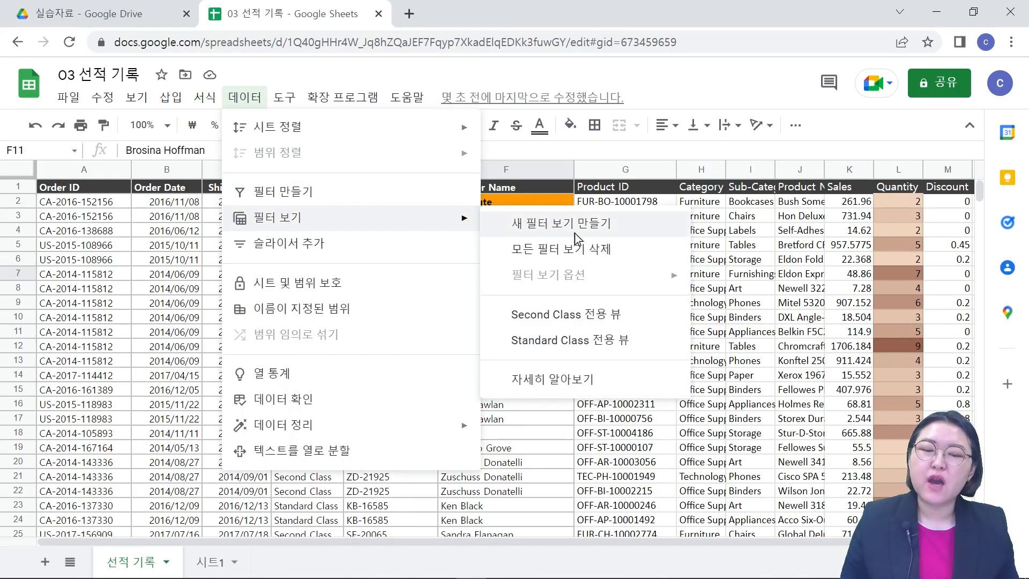
pyautogui.click(526, 348)
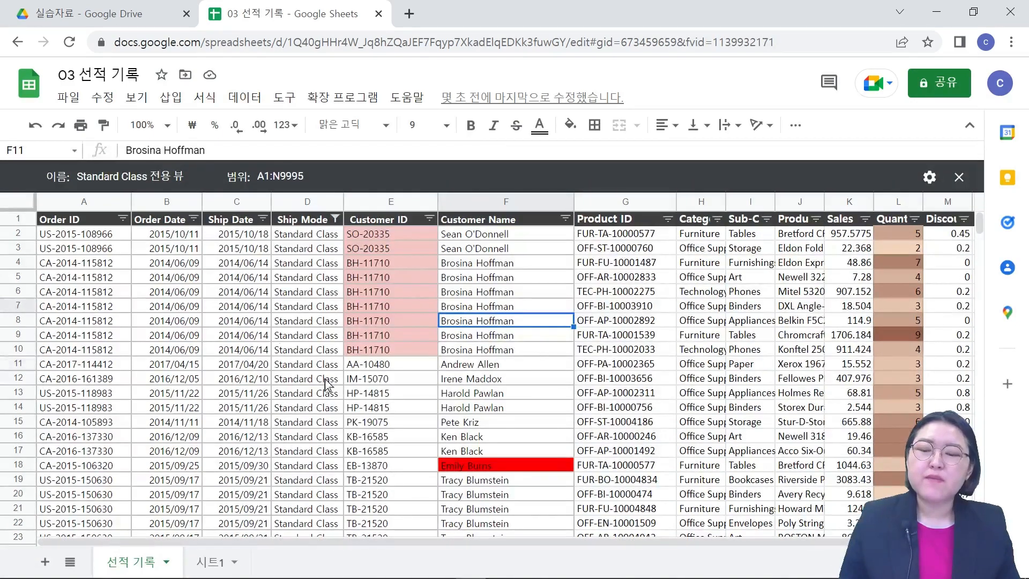
pyautogui.scroll(-20, 327, 359)
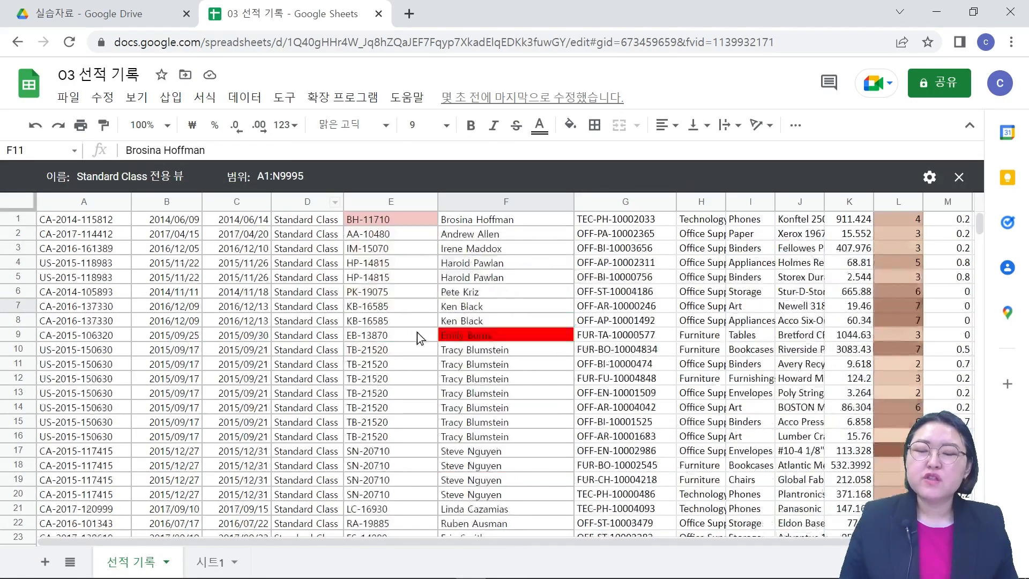
pyautogui.scroll(20, 384, 343)
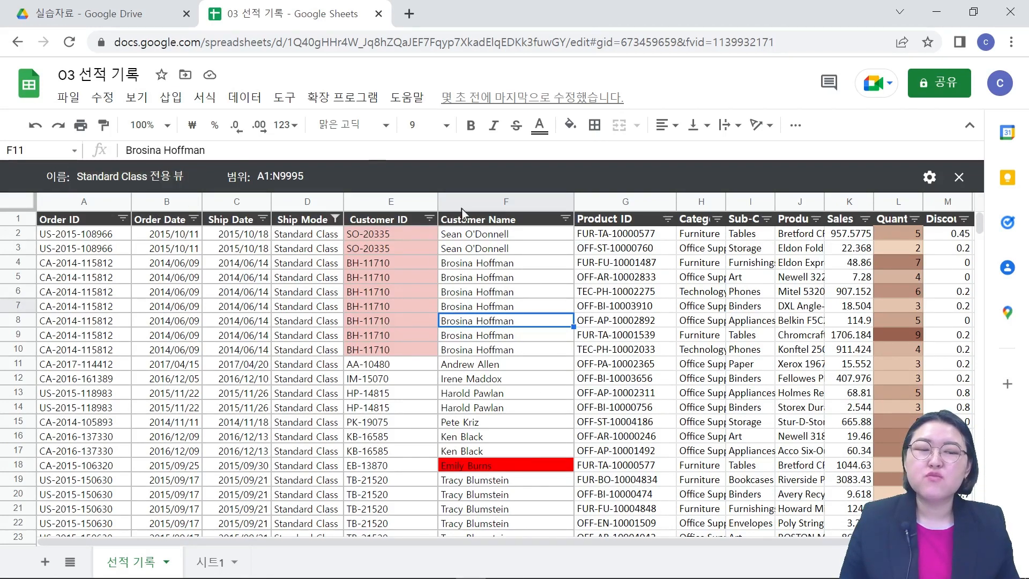
# Step: Switch the sheet to the saved "Second Class 전용 뷰" filter view
pyautogui.click(244, 96)
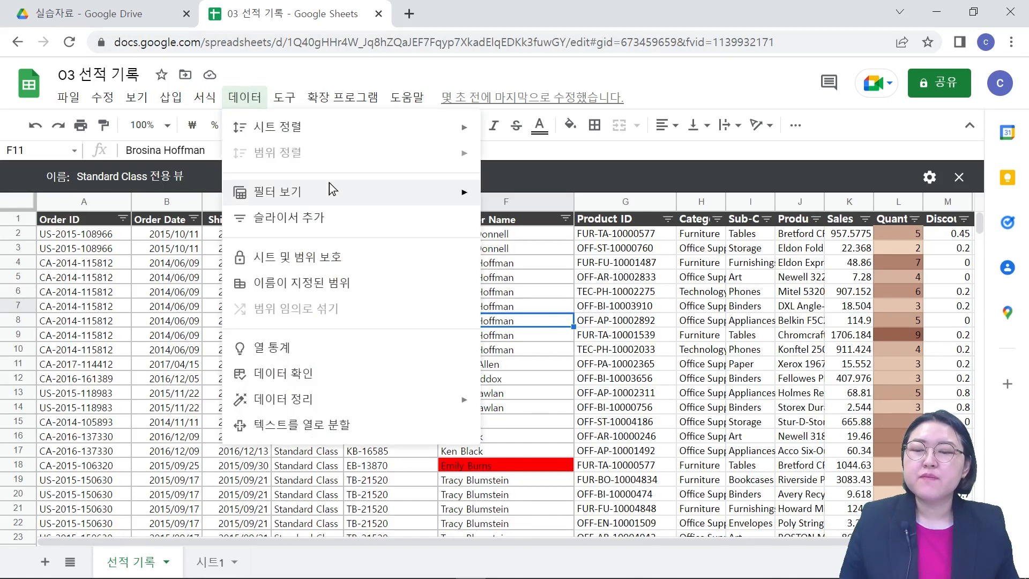
pyautogui.moveTo(329, 184)
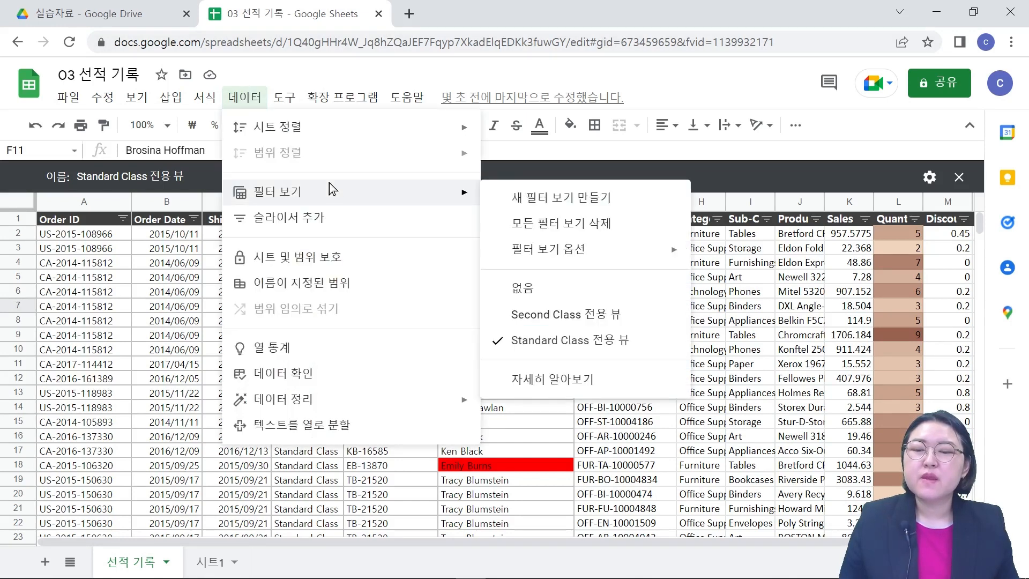
pyautogui.click(550, 319)
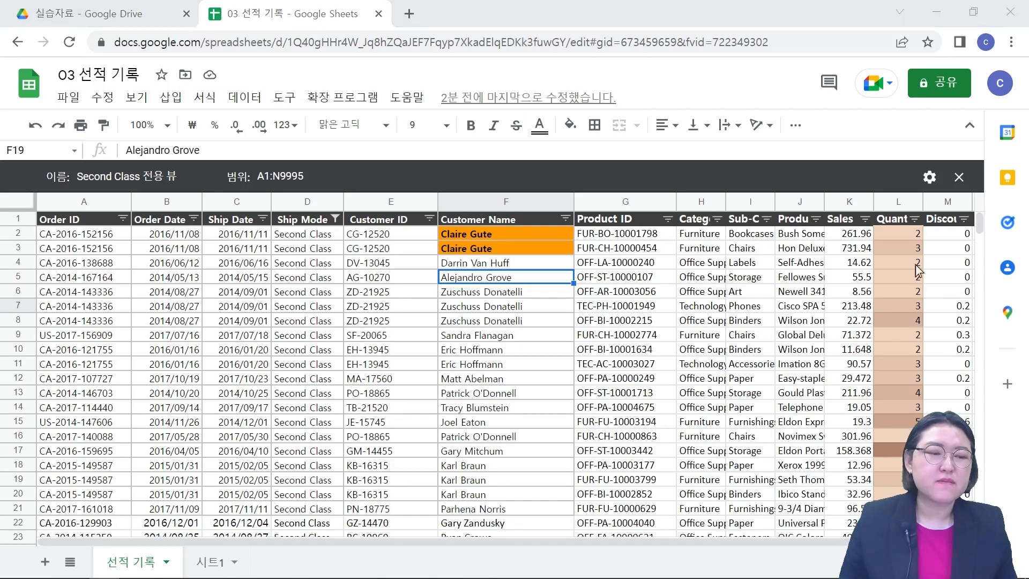
# Step: Delete the open "Second Class 전용 뷰" filter view through its view options
pyautogui.click(236, 248)
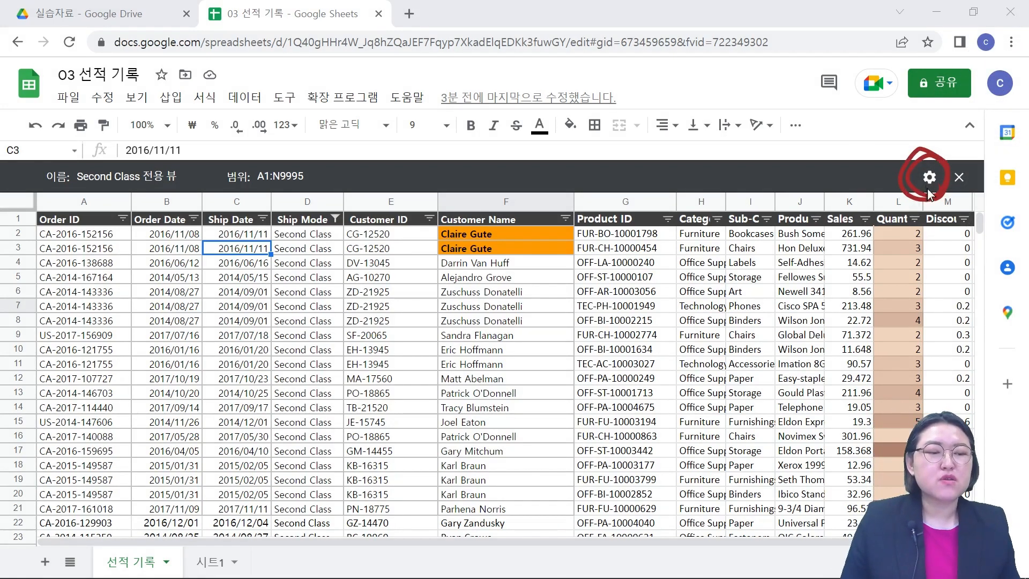
pyautogui.click(929, 178)
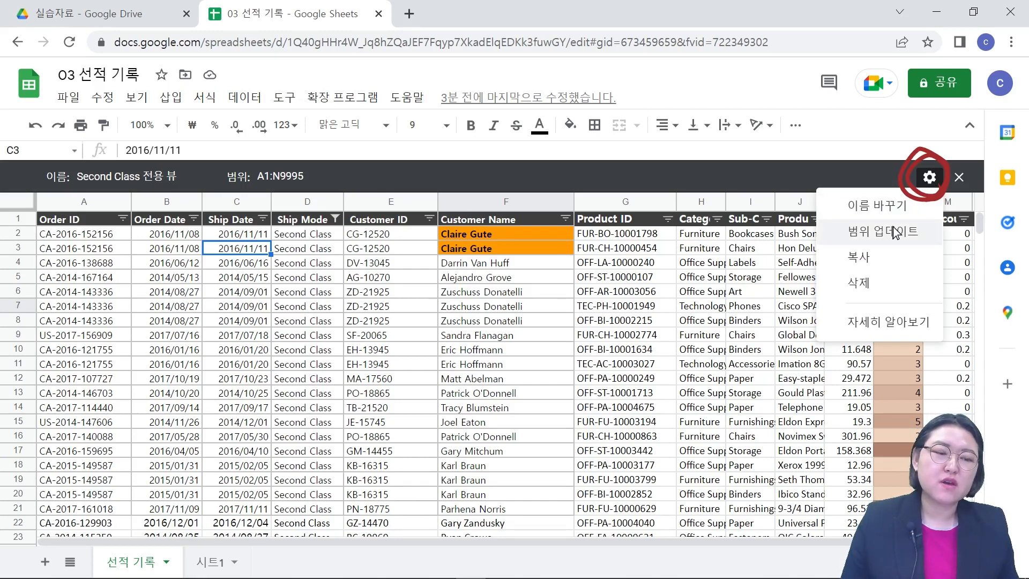
pyautogui.click(863, 284)
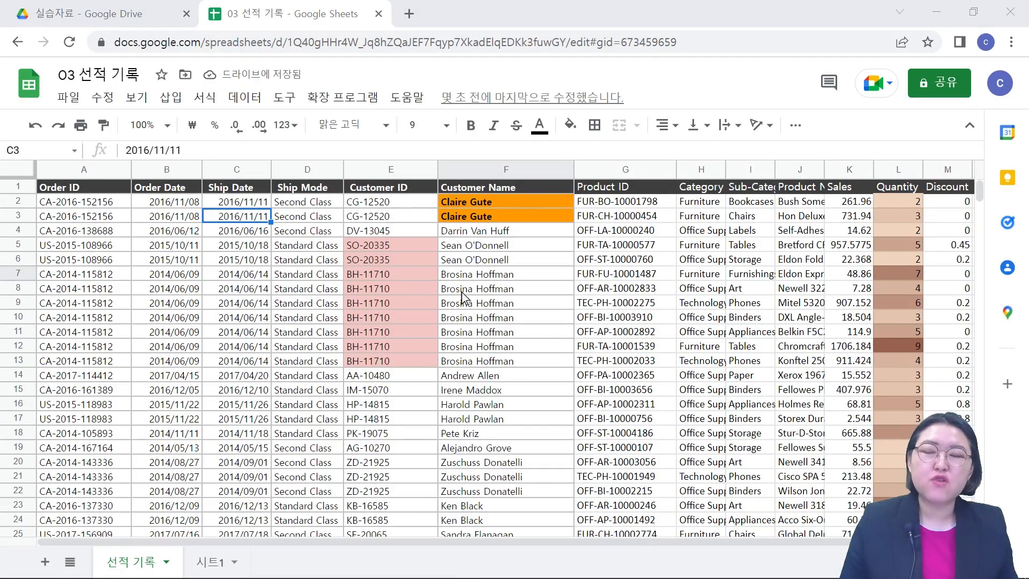
# Step: Check the list of saved filter views for the sheet and leave it without choosing one
pyautogui.click(247, 98)
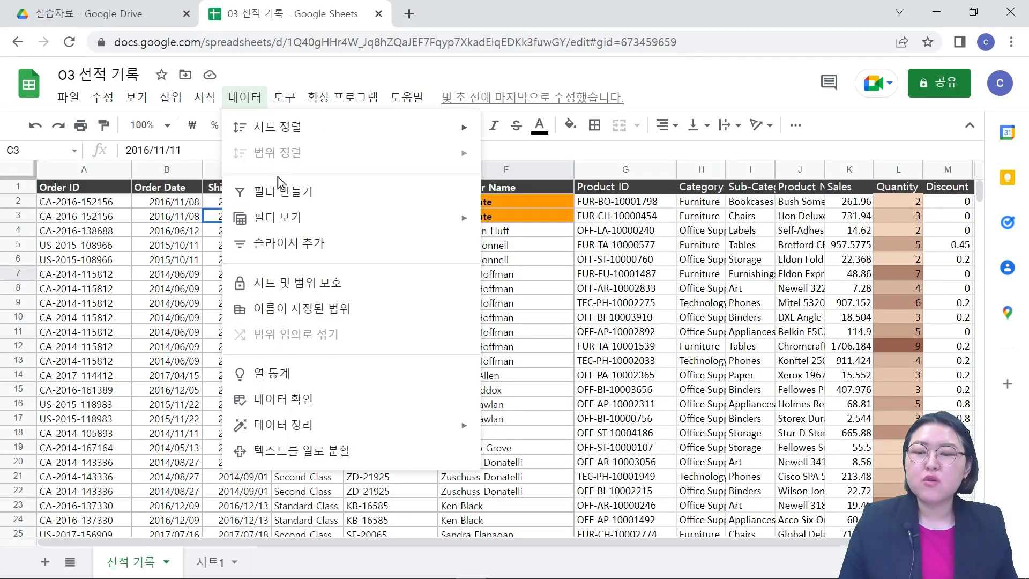
pyautogui.moveTo(278, 224)
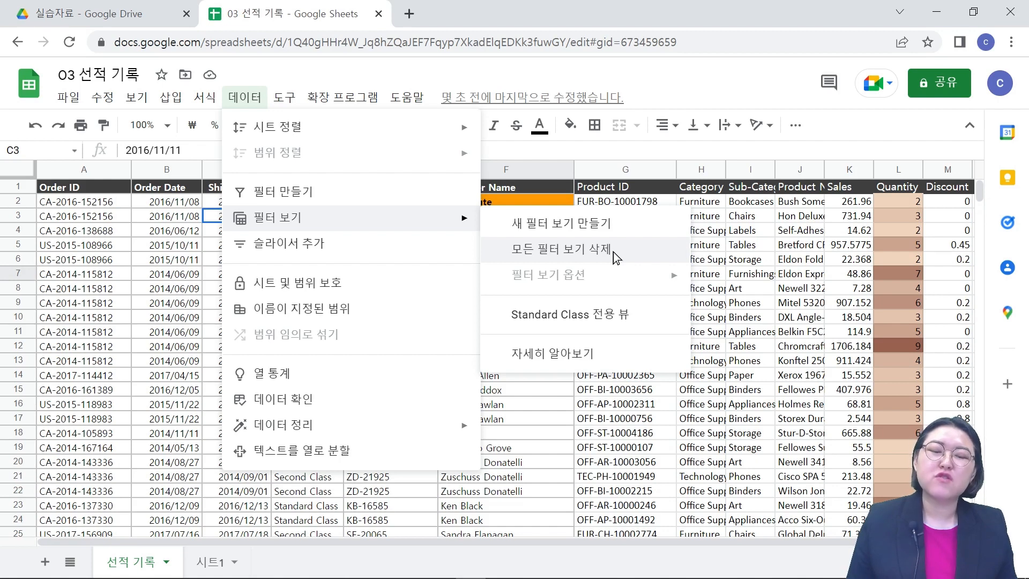
pyautogui.click(764, 274)
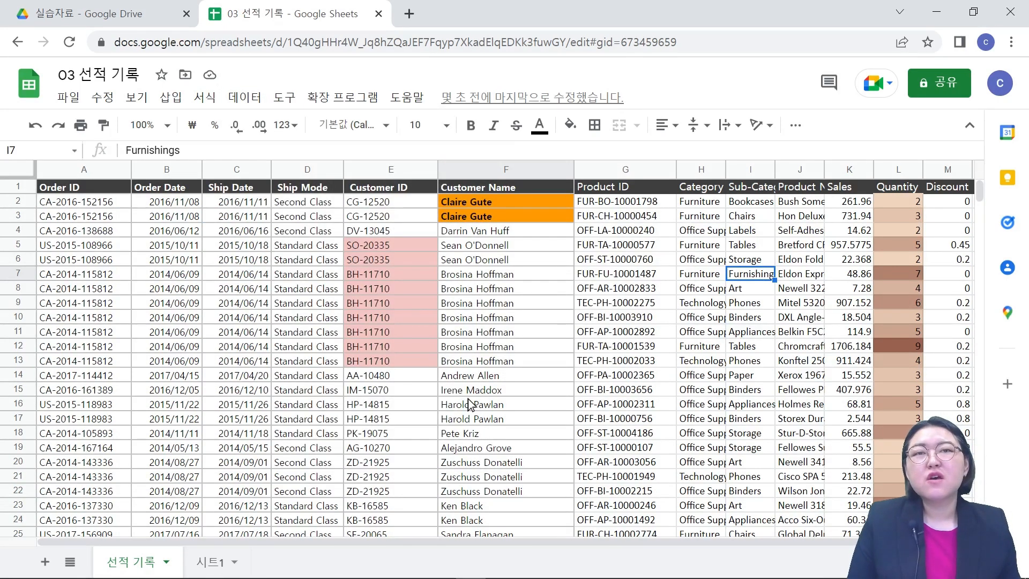